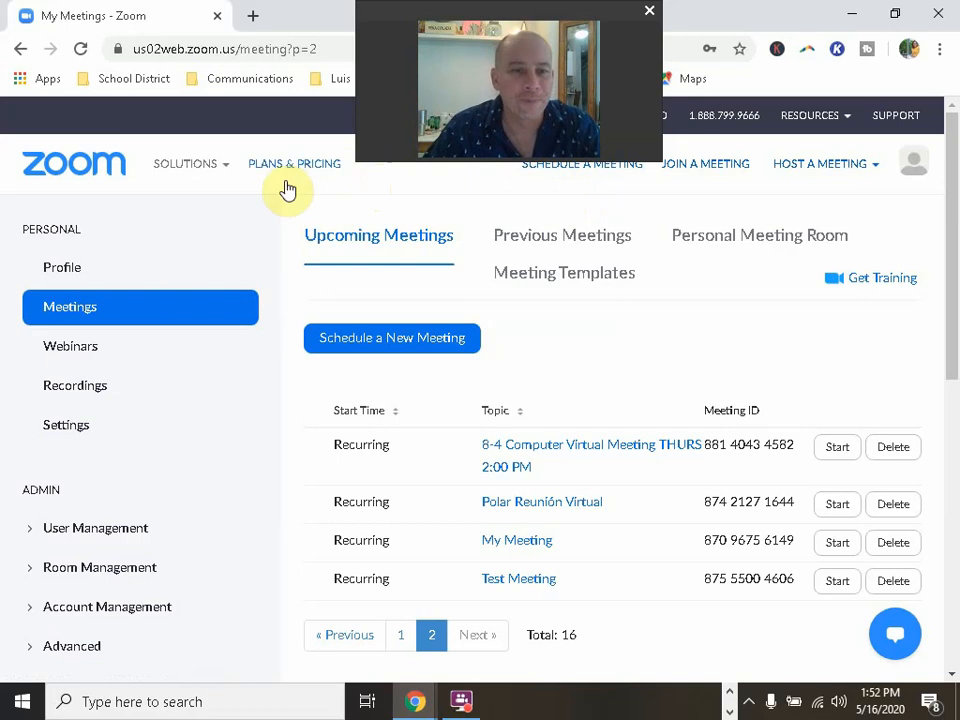
# Step: Reload the Upcoming Meetings list from the Meetings sidebar entry
pyautogui.click(76, 305)
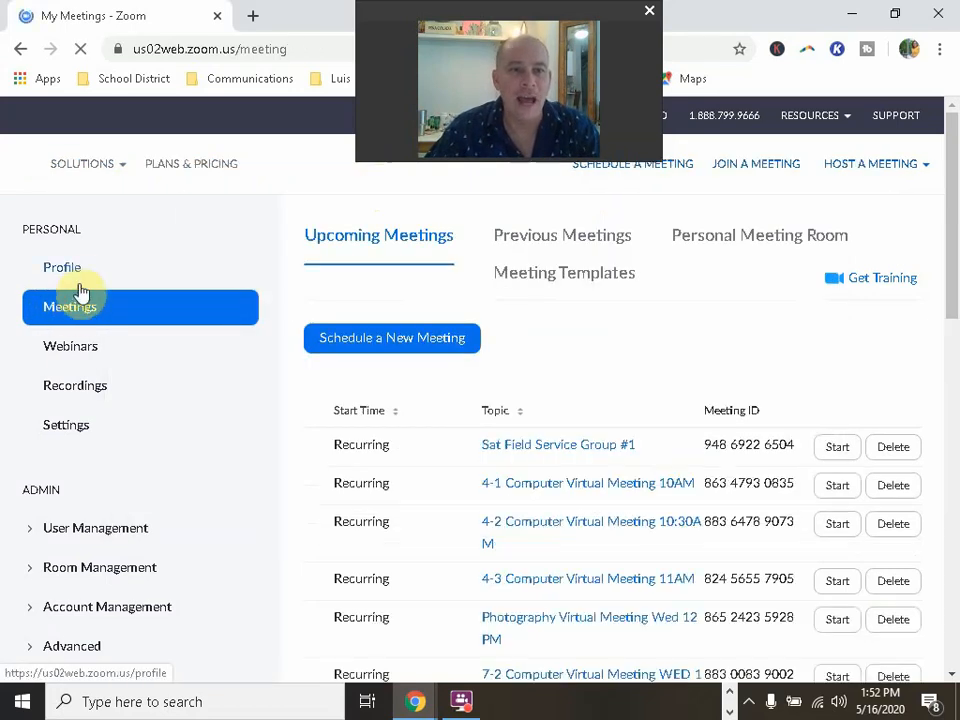
# Step: Start a new meeting and change its topic from 'My Meeting' to 'Work Meeting'
pyautogui.click(415, 342)
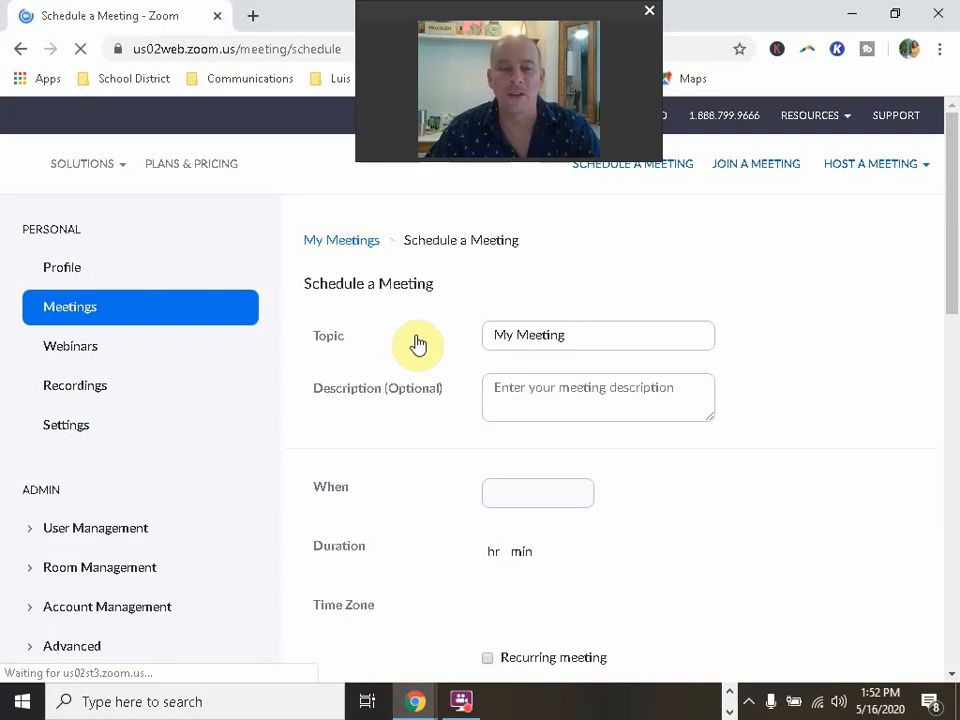
pyautogui.click(597, 344)
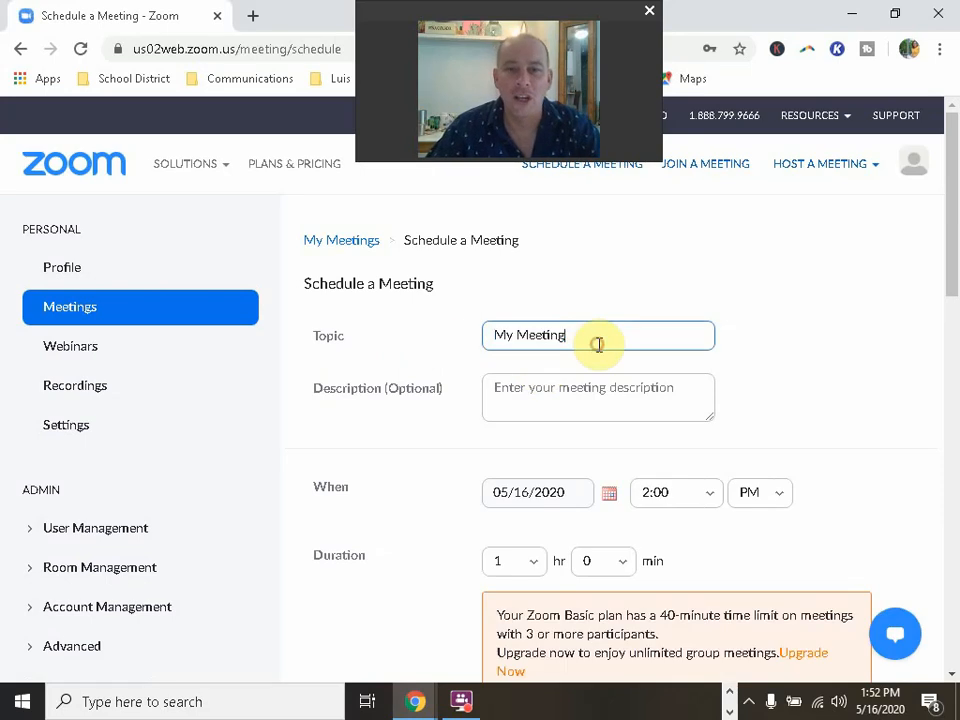
pyautogui.moveTo(598, 343); pyautogui.dragTo(444, 345)
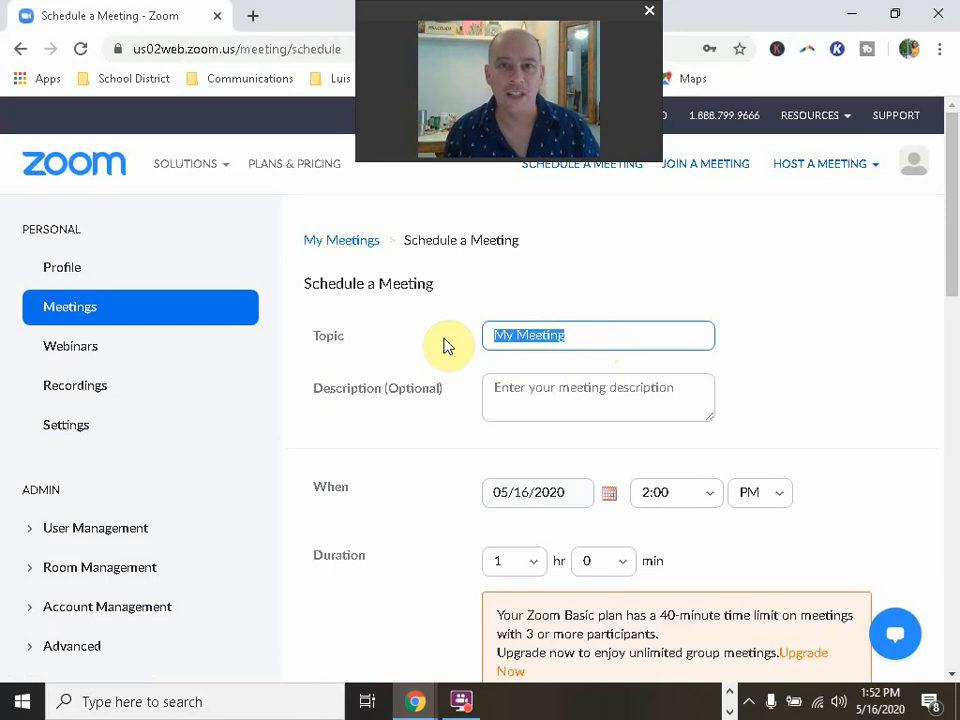
pyautogui.write('Work')
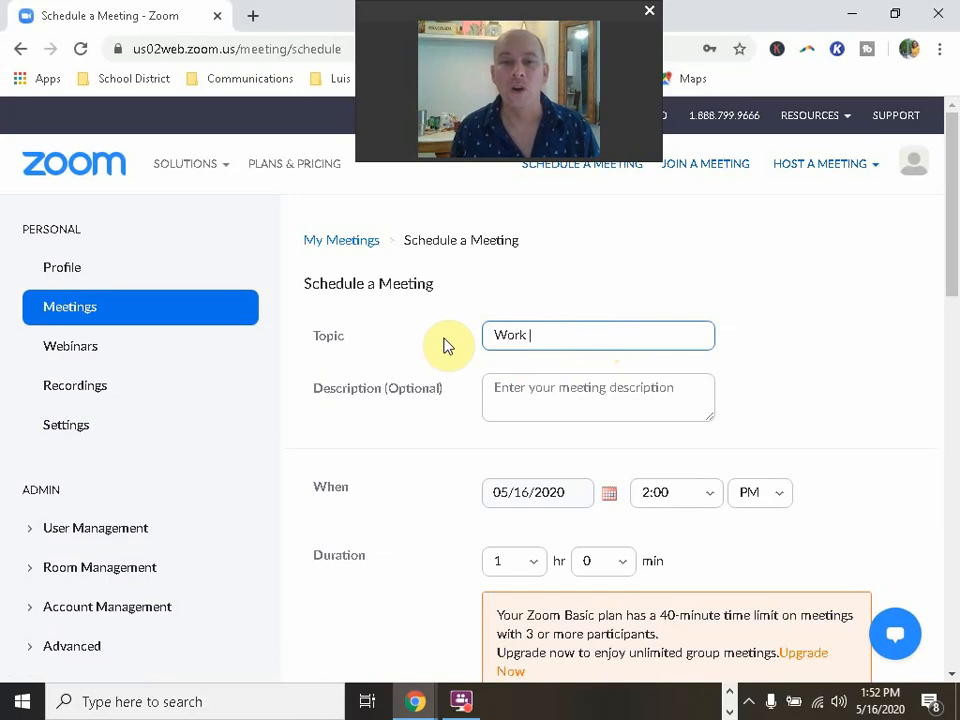
pyautogui.write('Meeting')
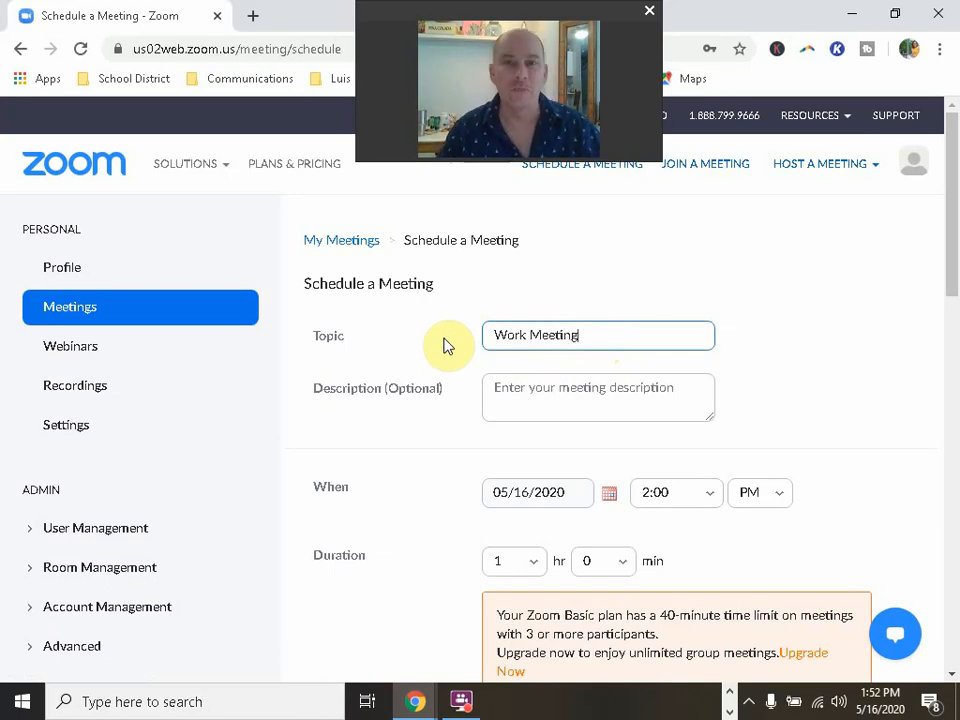
pyautogui.click(722, 279)
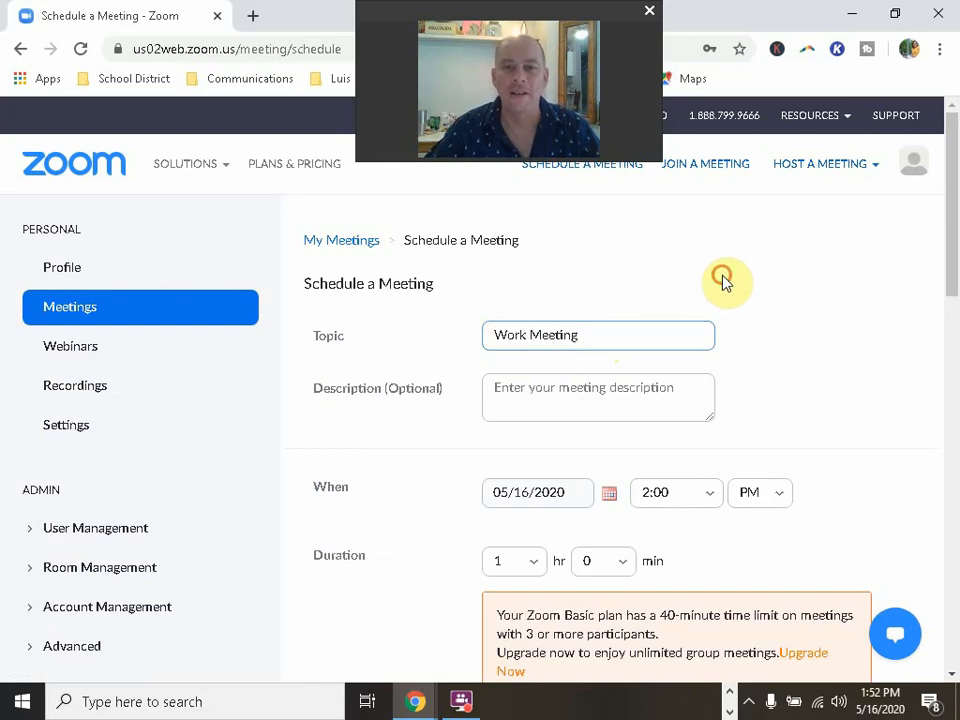
# Step: Leave the meeting description empty and move further down the scheduling form
pyautogui.scroll(-1, 752, 375)
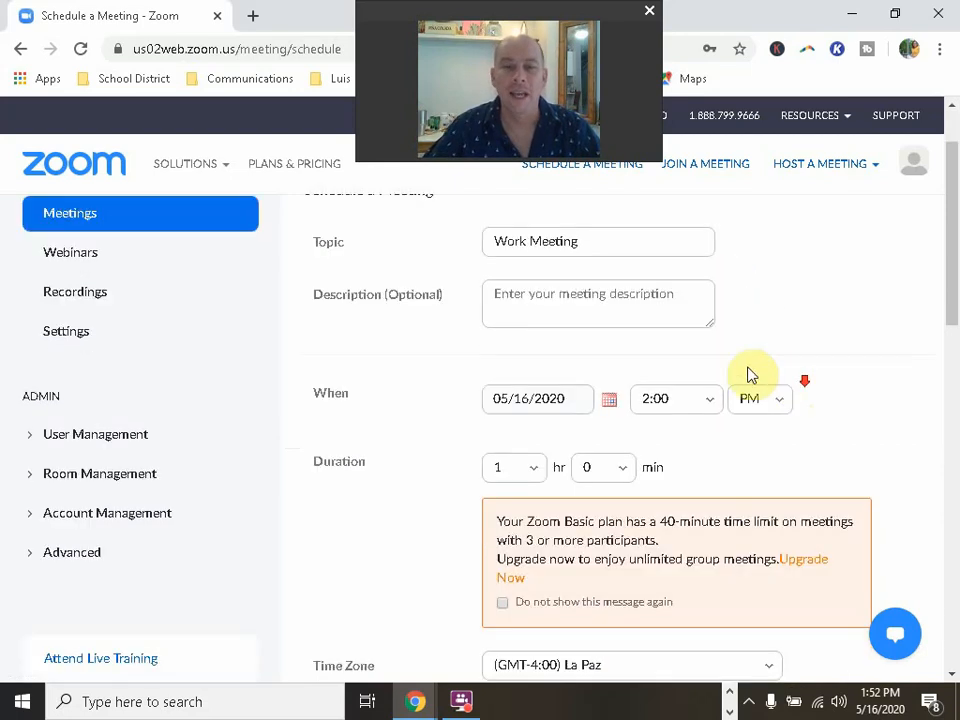
pyautogui.click(551, 302)
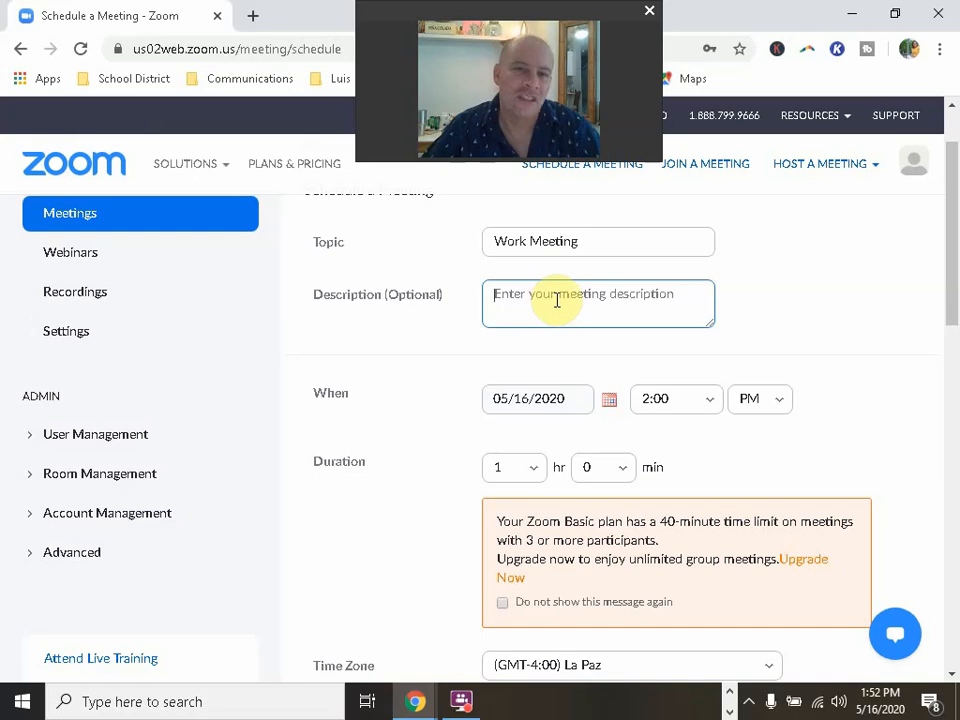
pyautogui.click(776, 312)
pyautogui.scroll(-1, 787, 363)
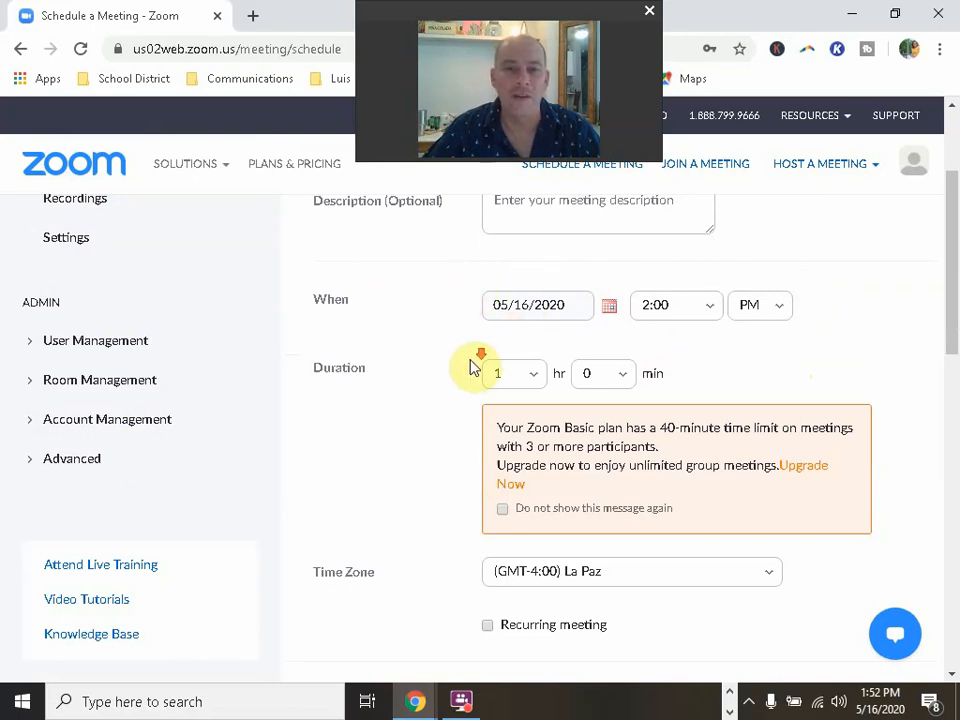
pyautogui.scroll(-1, 500, 340)
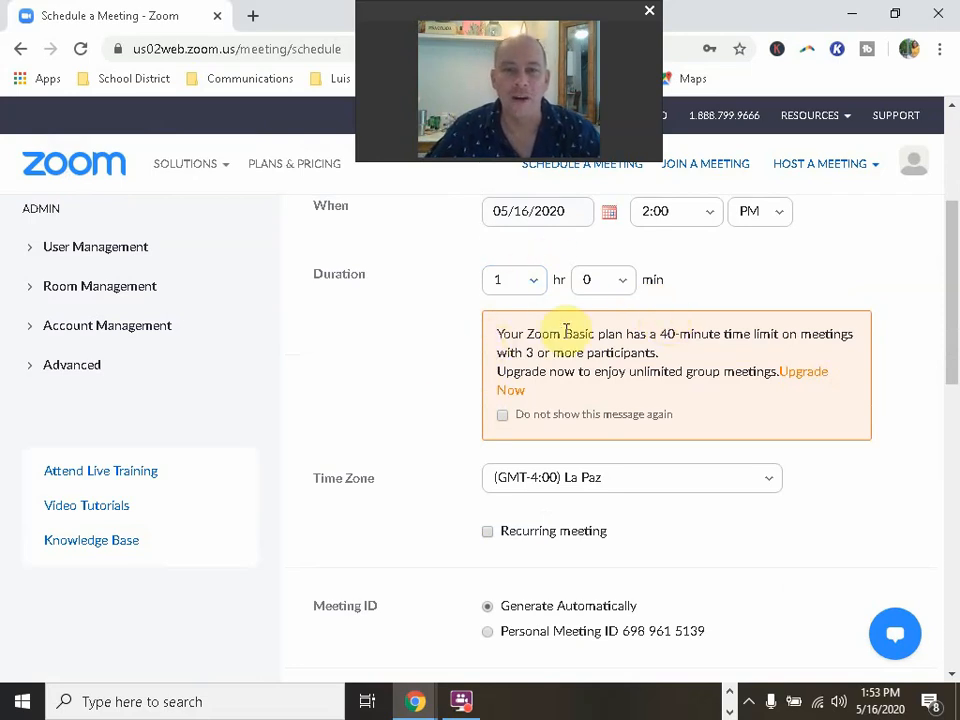
pyautogui.scroll(-2, 430, 410)
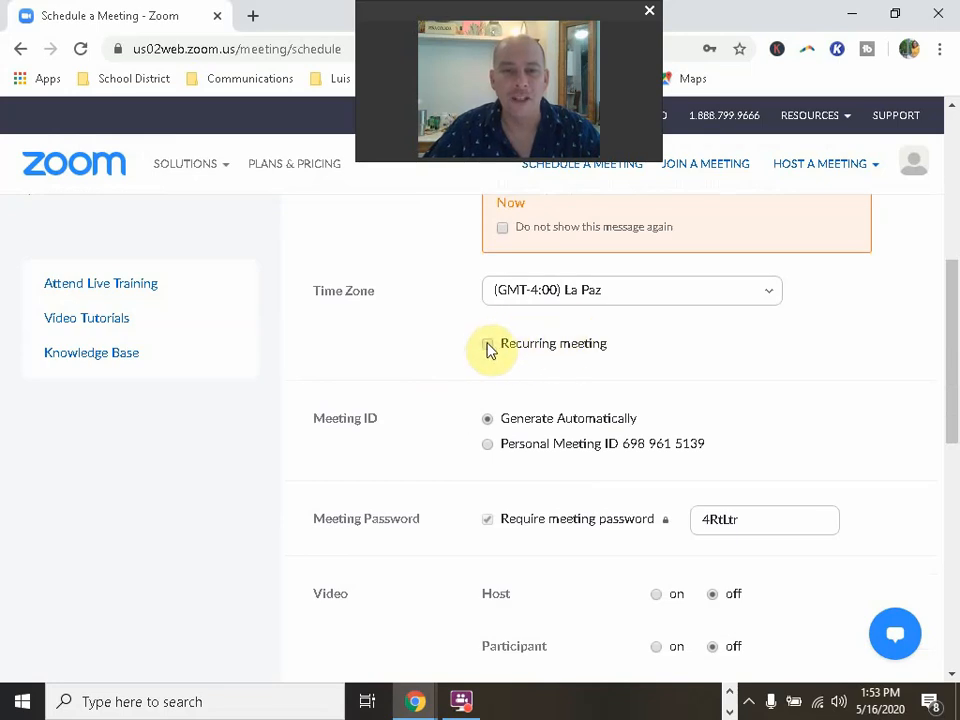
# Step: Check Recurring meeting and set its Recurrence to No Fixed Time
pyautogui.click(488, 345)
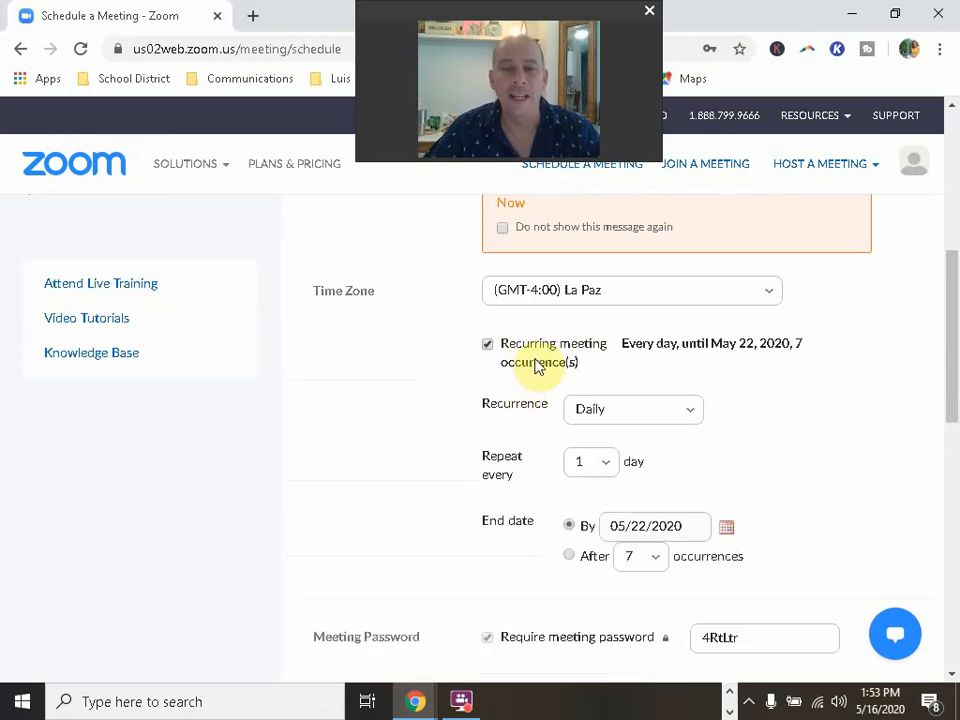
pyautogui.scroll(-1, 545, 362)
pyautogui.click(617, 316)
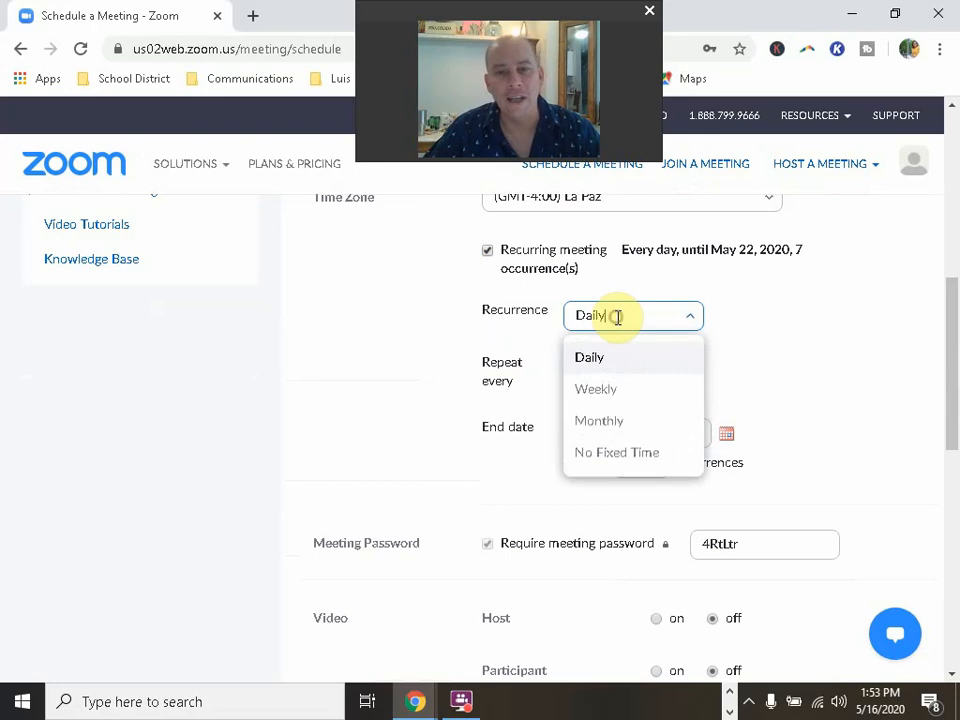
pyautogui.click(614, 457)
pyautogui.scroll(2, 580, 362)
pyautogui.scroll(2, 585, 363)
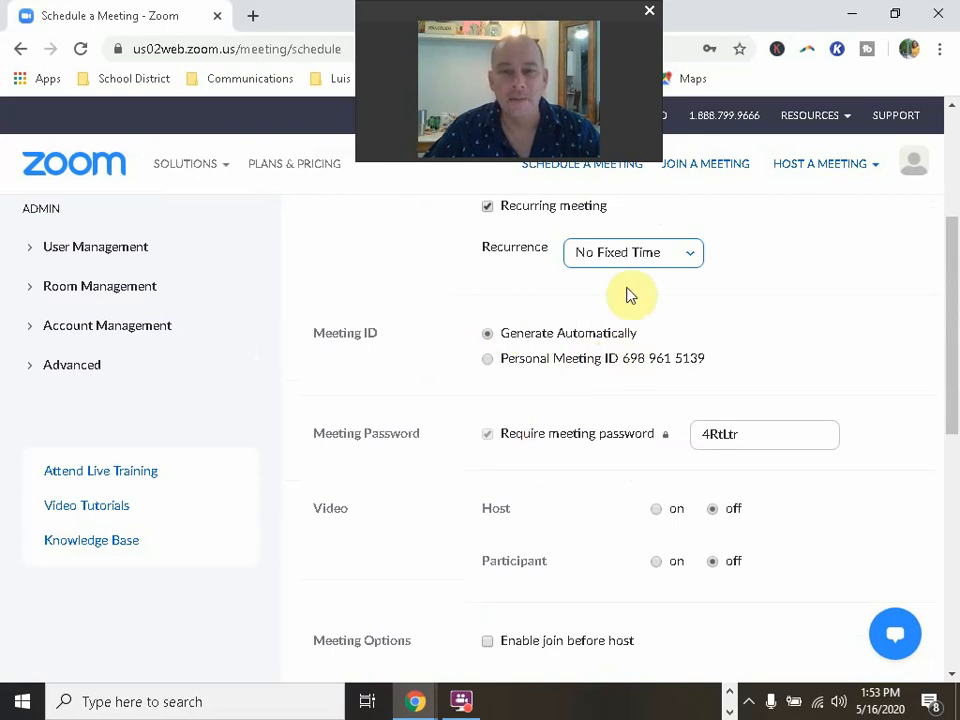
pyautogui.scroll(-1, 588, 430)
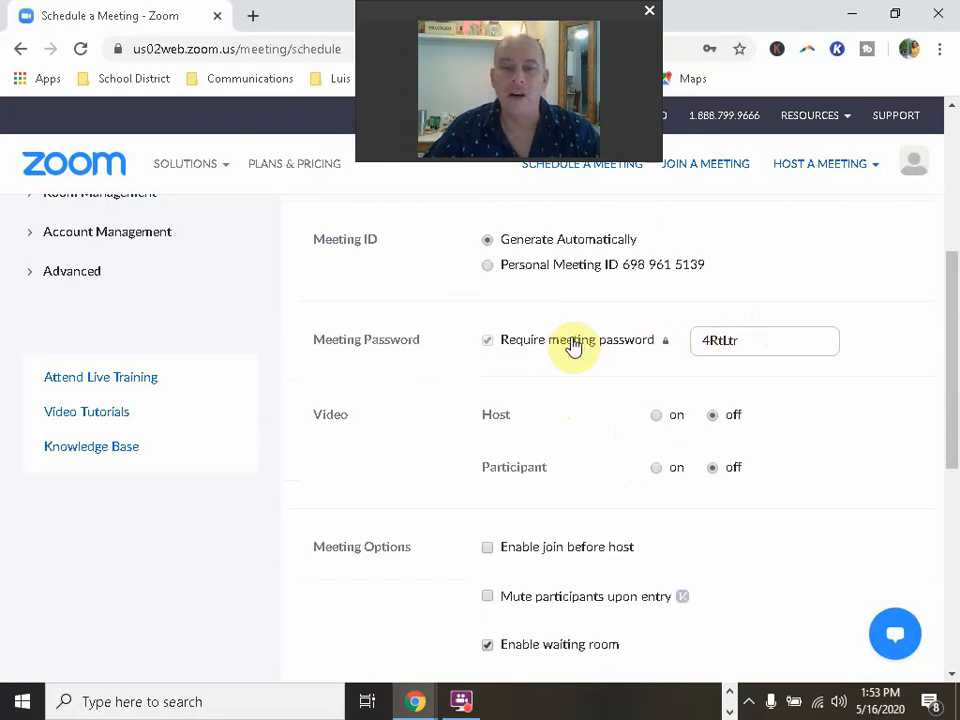
# Step: Overwrite the generated Meeting Password with a custom password
pyautogui.moveTo(752, 339); pyautogui.dragTo(662, 347)
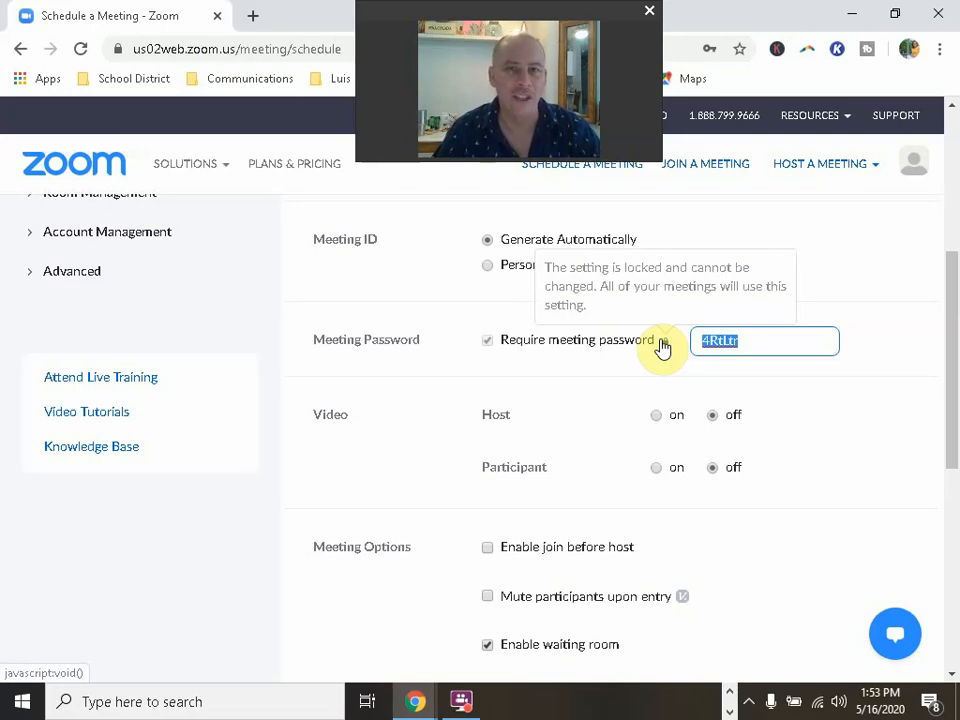
pyautogui.write('a')
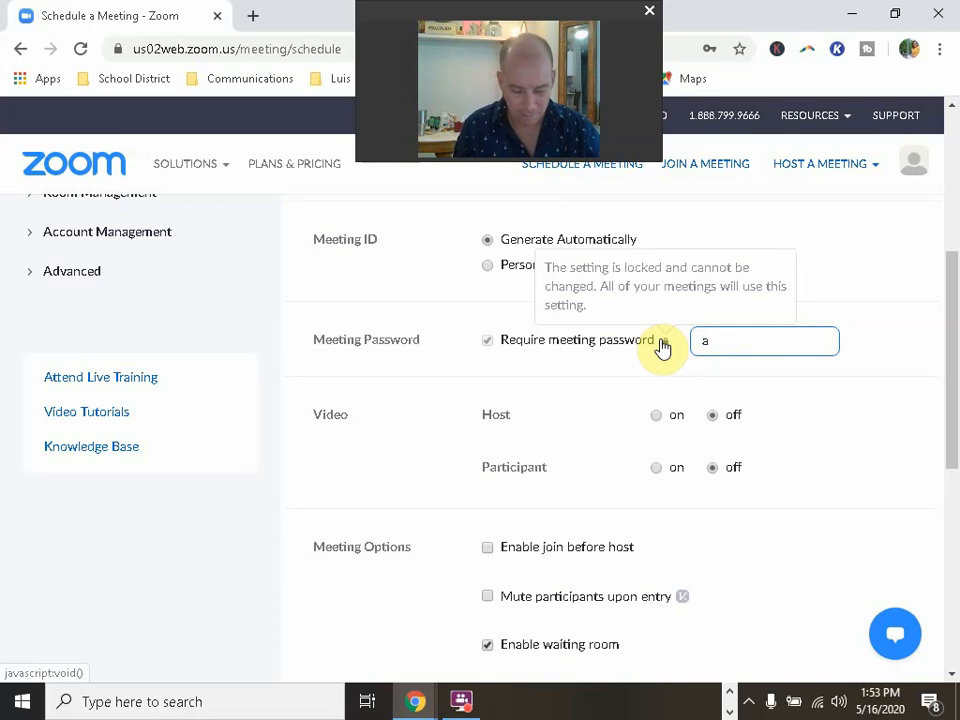
pyautogui.write('bcd')
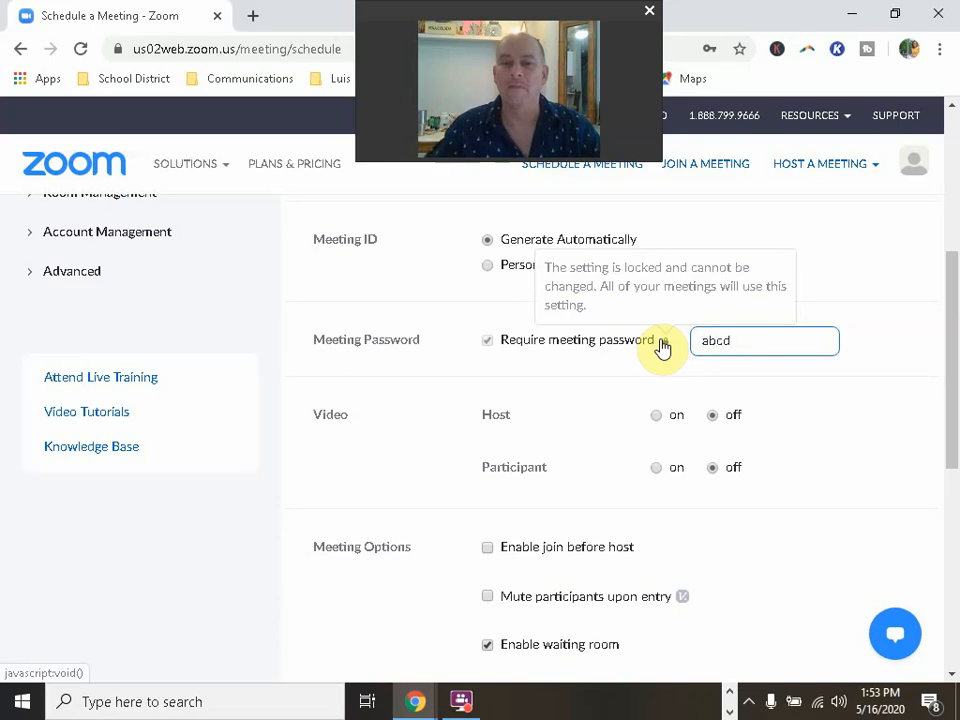
pyautogui.click(868, 379)
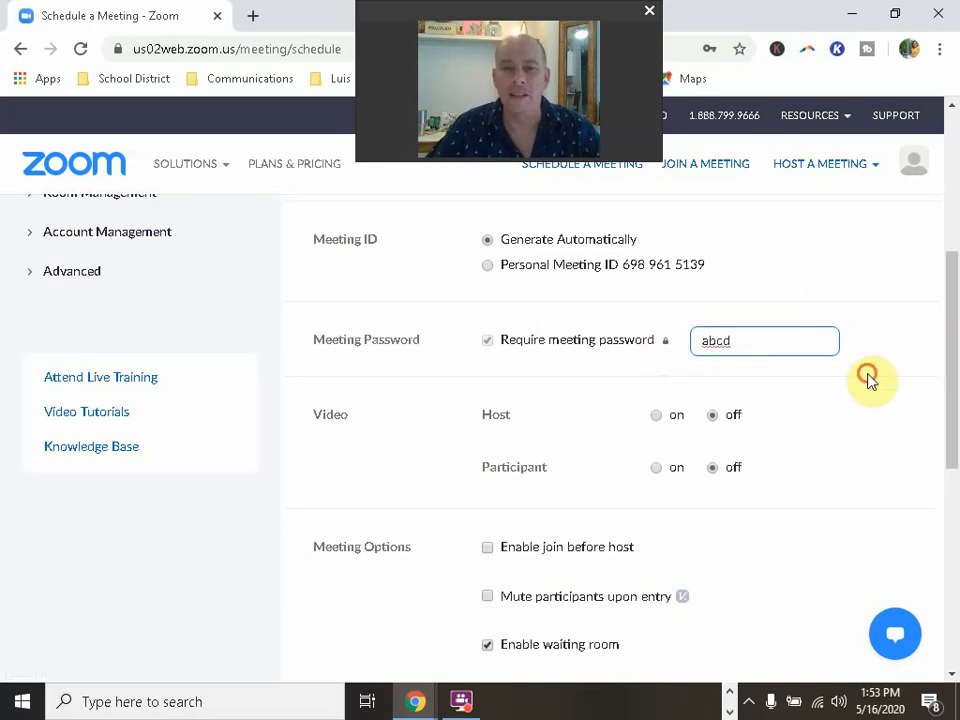
pyautogui.scroll(-1, 868, 379)
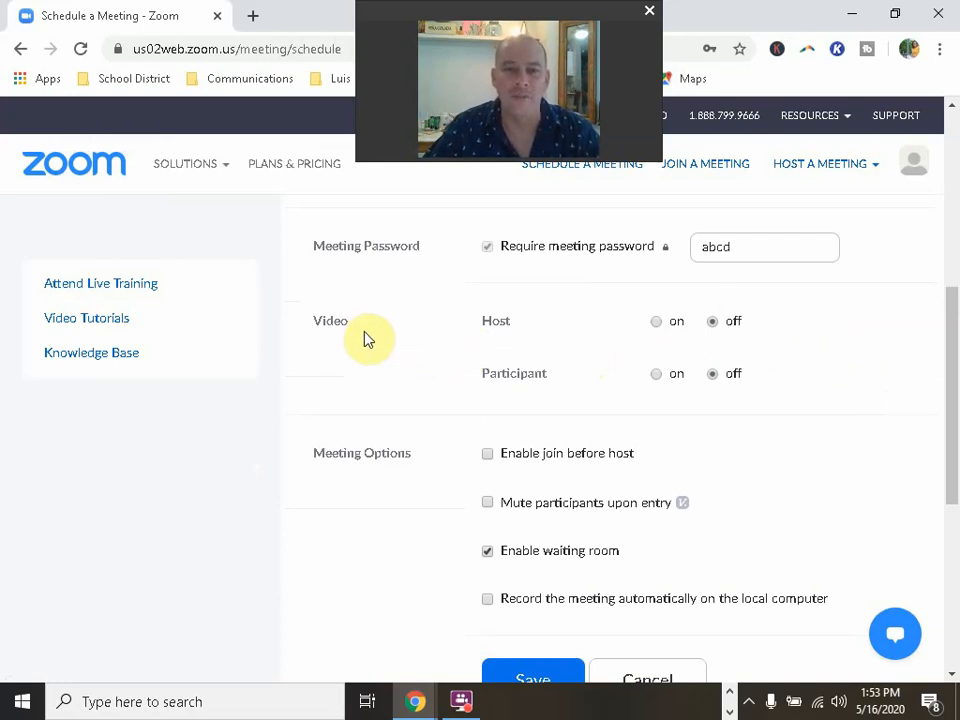
# Step: Set both Host and Participant video to on
pyautogui.click(656, 323)
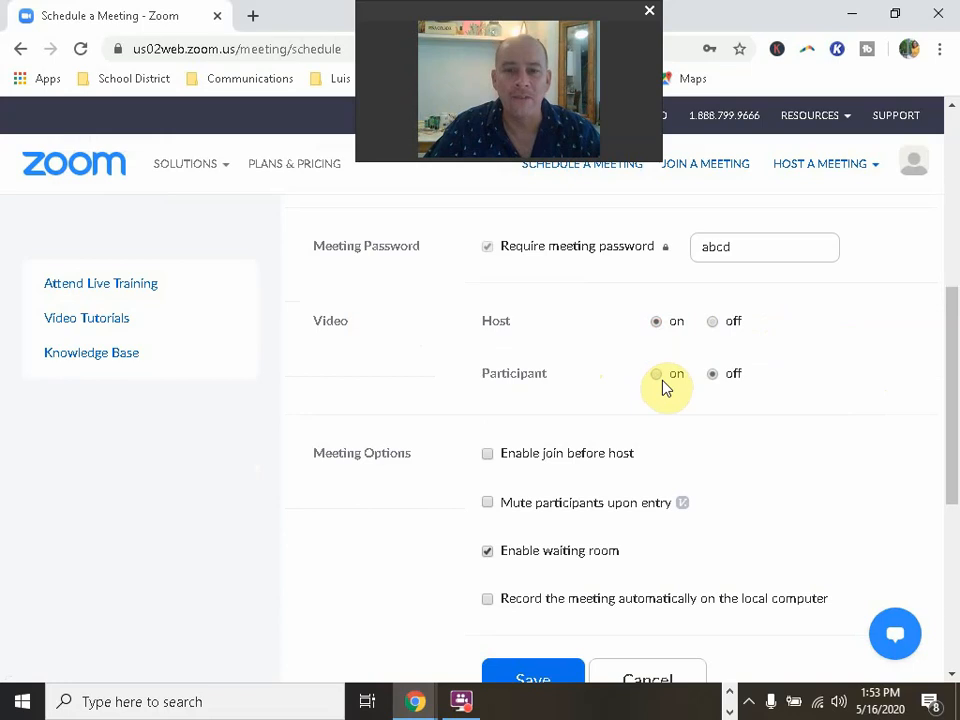
pyautogui.click(660, 376)
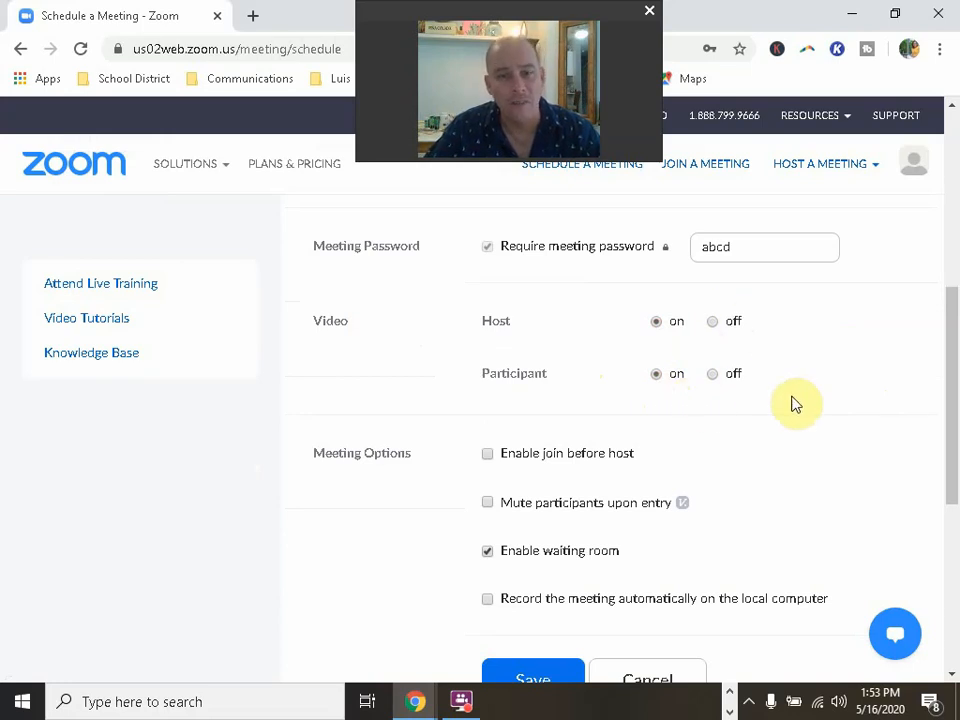
pyautogui.scroll(-2, 860, 412)
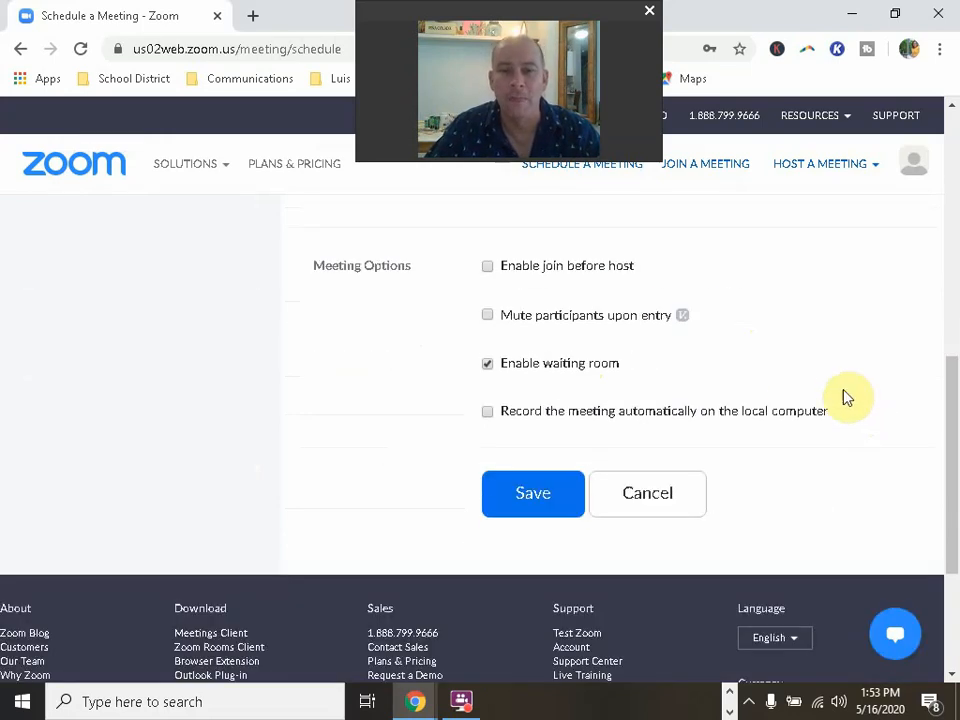
# Step: Toggle Enable waiting room off, on, and off again, leaving it unchecked
pyautogui.click(487, 364)
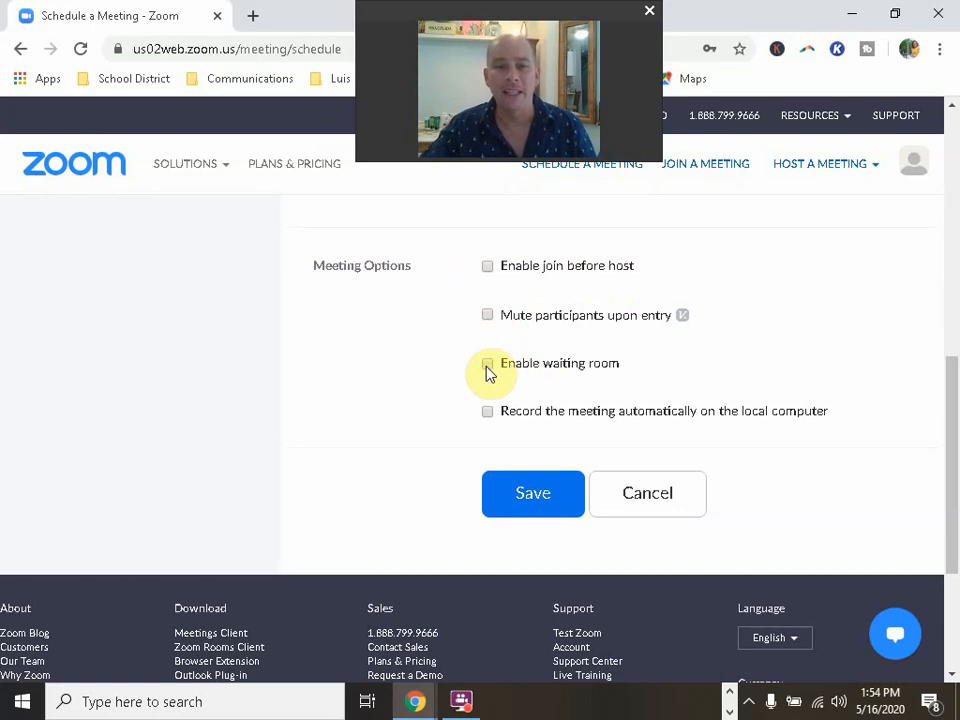
pyautogui.click(488, 366)
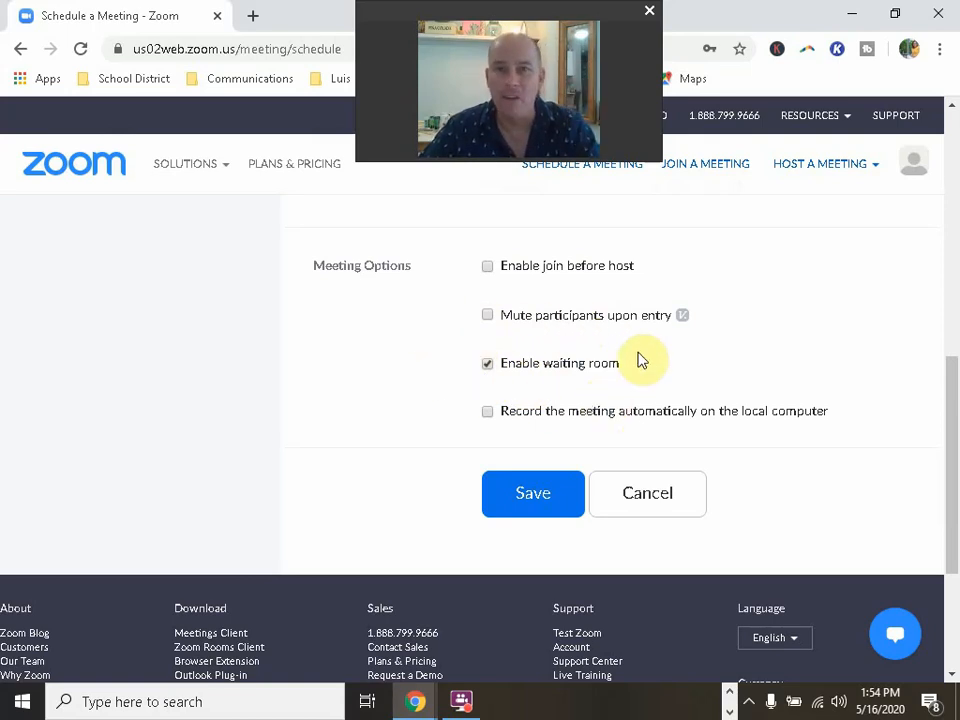
pyautogui.click(487, 365)
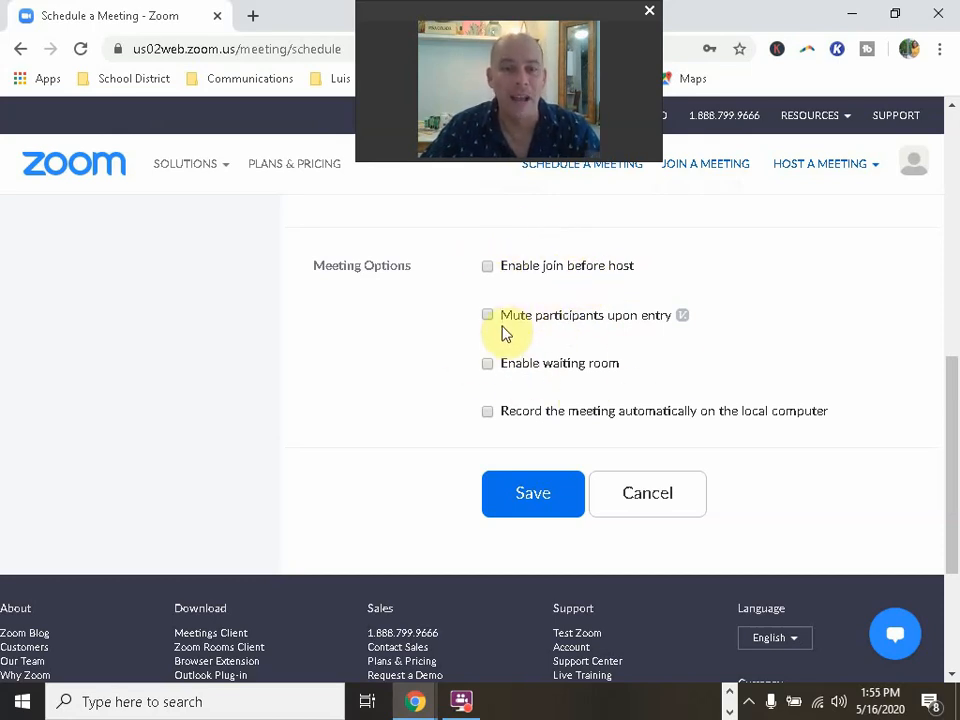
pyautogui.click(540, 500)
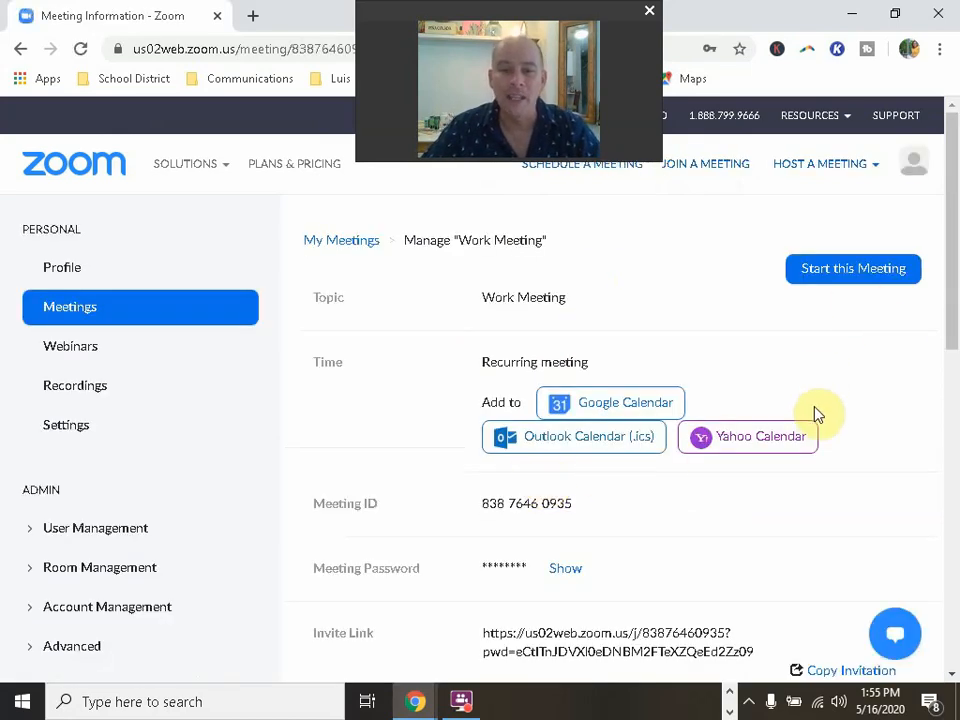
pyautogui.scroll(-2, 816, 414)
pyautogui.scroll(2, 821, 414)
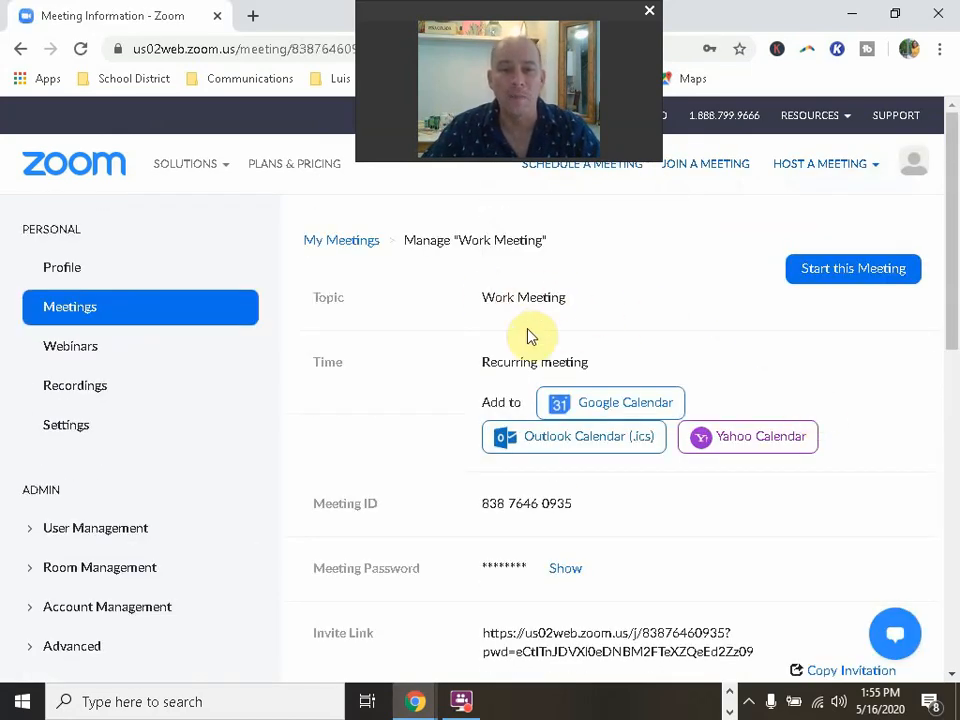
pyautogui.scroll(-3, 535, 398)
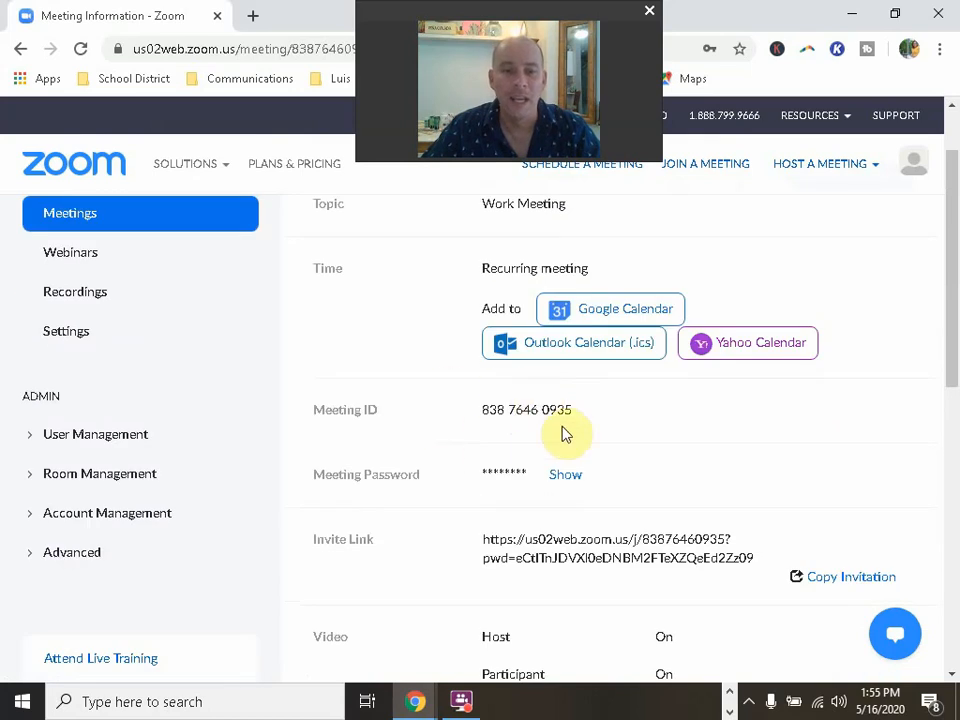
pyautogui.click(568, 291)
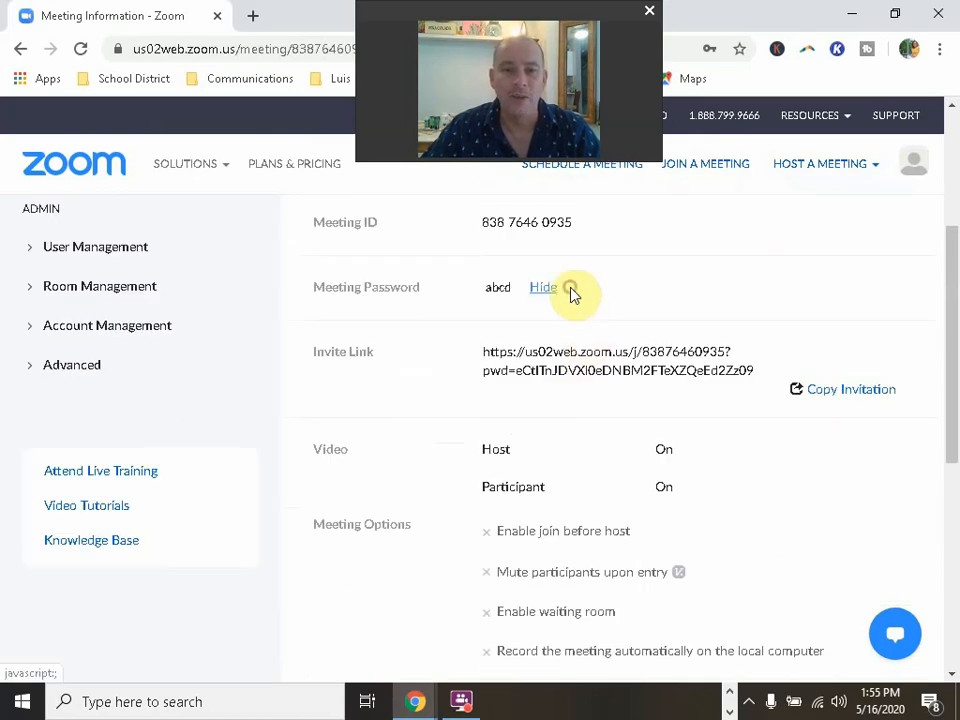
pyautogui.click(551, 295)
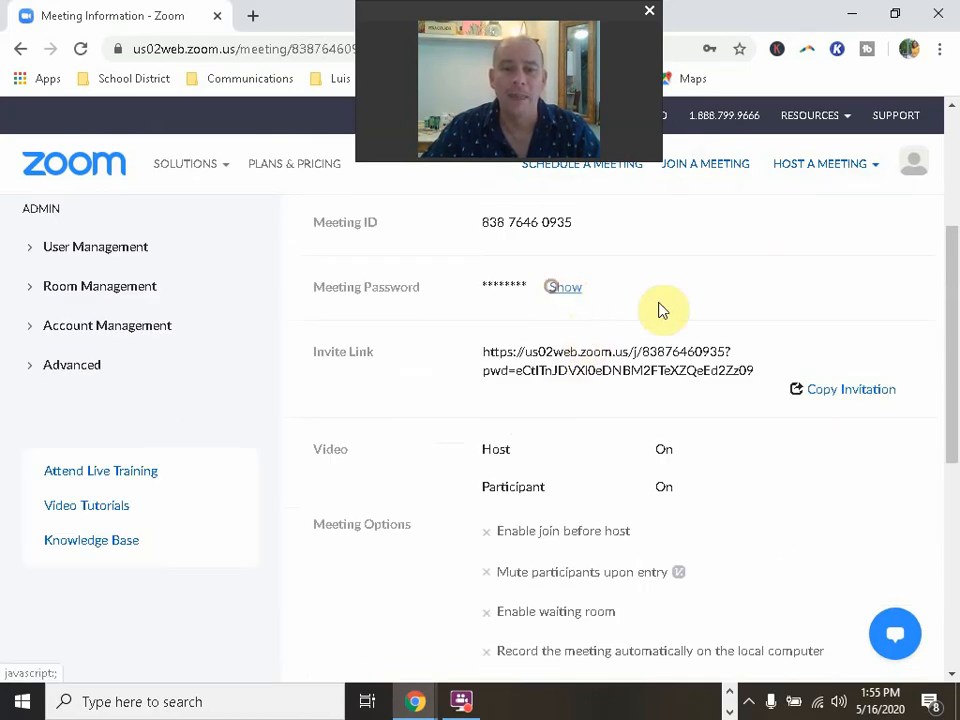
pyautogui.scroll(-1, 670, 315)
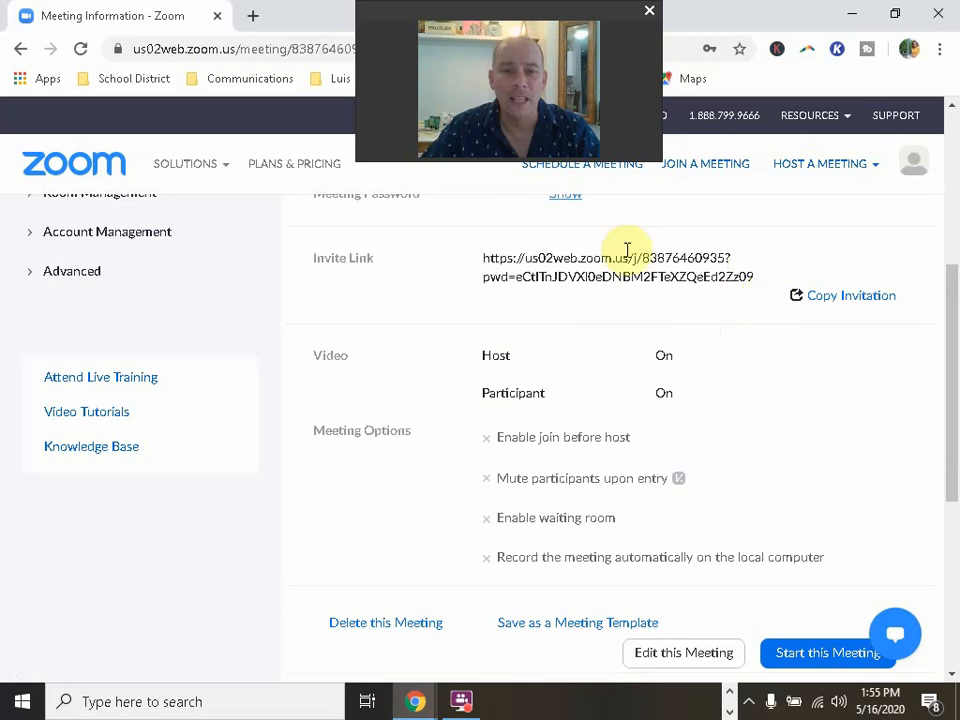
pyautogui.scroll(-2, 696, 431)
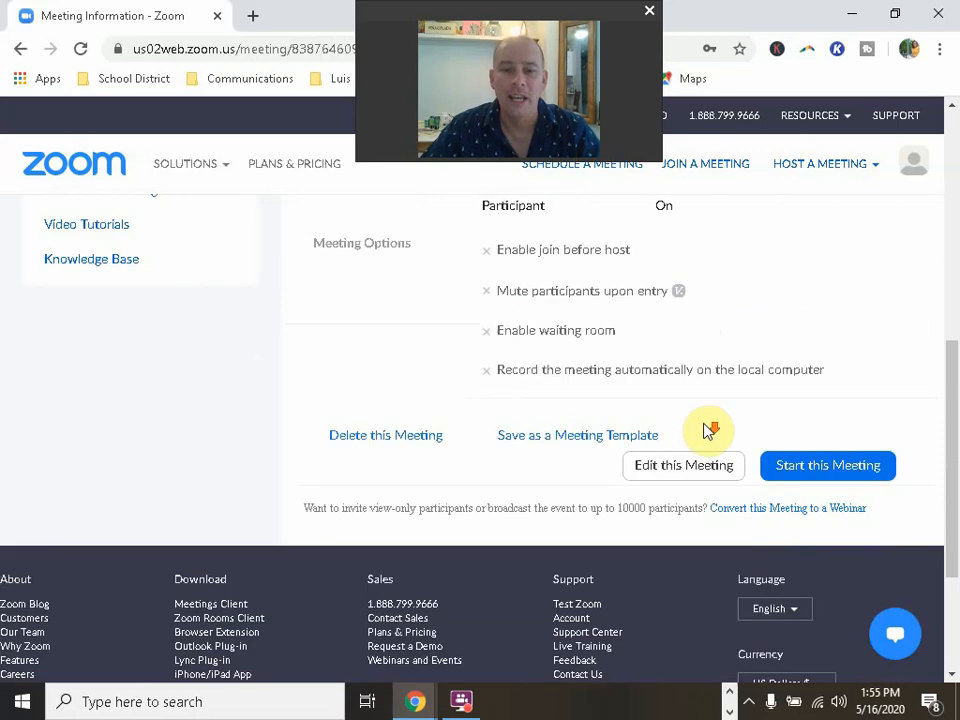
pyautogui.scroll(1, 709, 433)
pyautogui.scroll(-1, 671, 380)
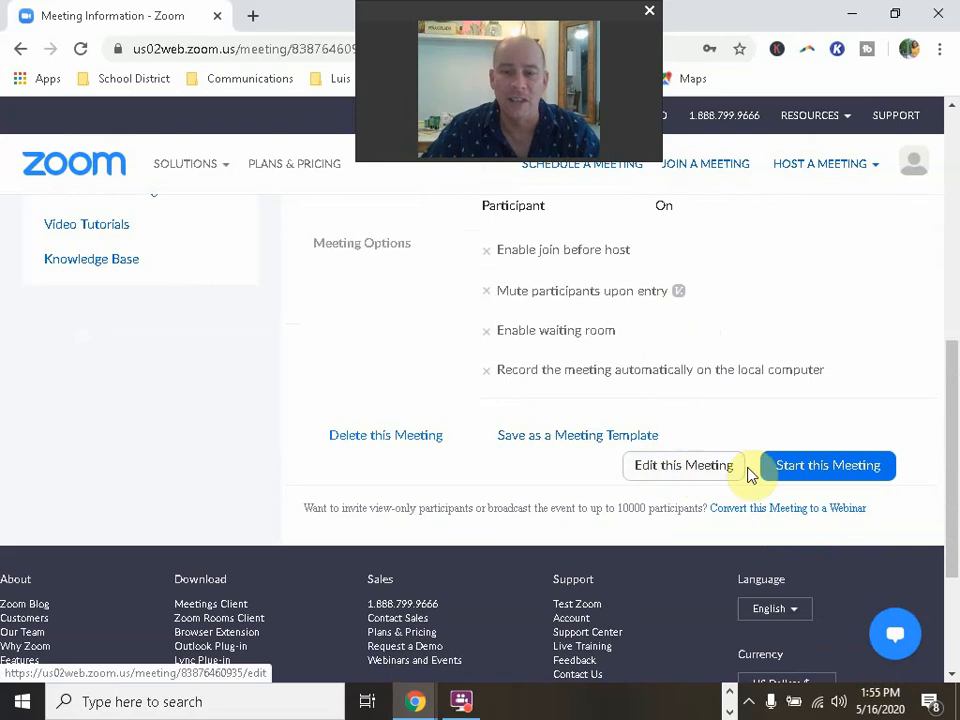
pyautogui.scroll(3, 671, 431)
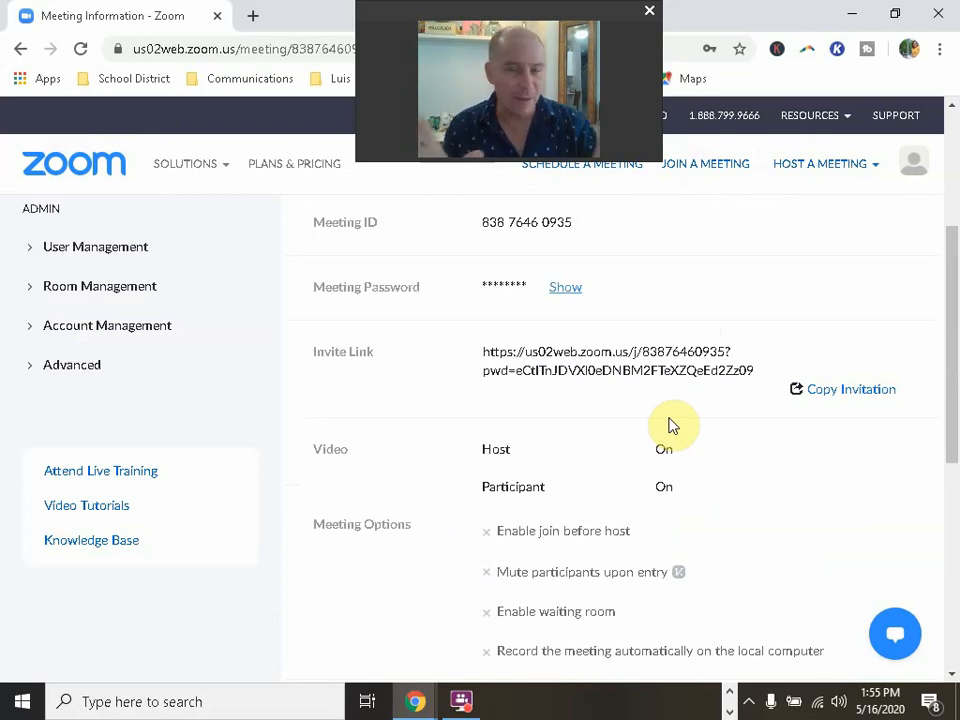
# Step: Show the Work Meeting invitation and copy its text from Topic through the password
pyautogui.click(848, 392)
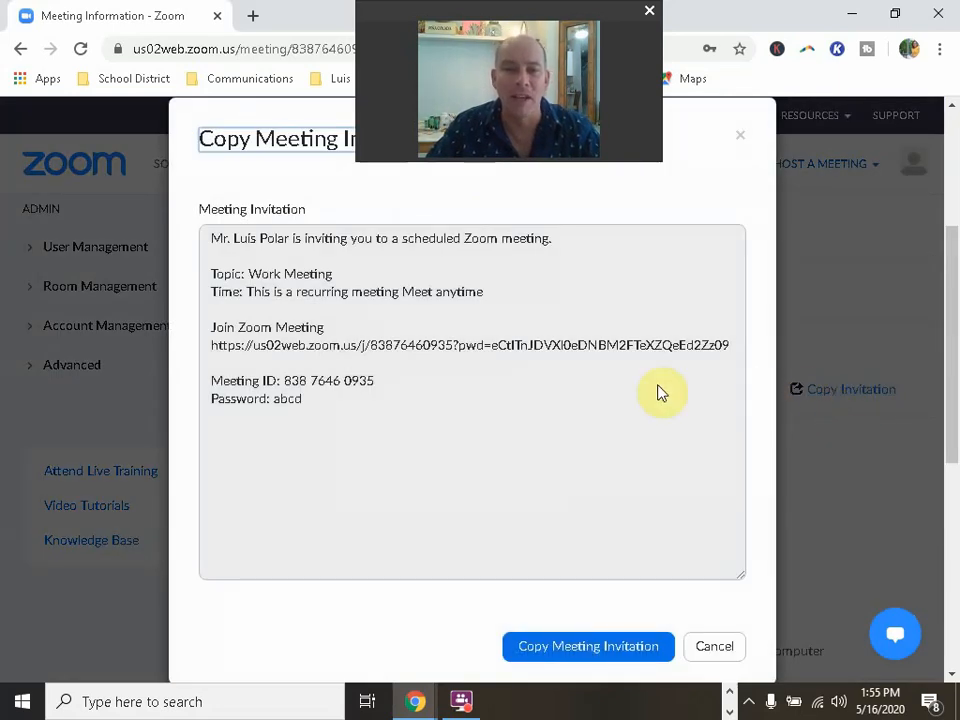
pyautogui.moveTo(322, 406); pyautogui.dragTo(211, 270)
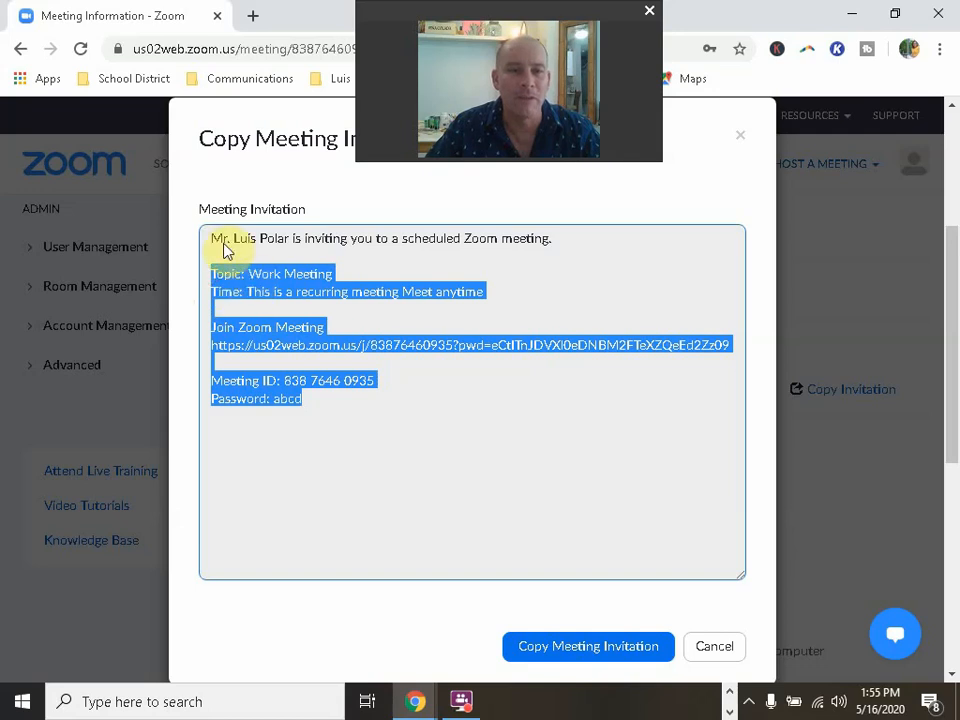
pyautogui.rightClick(262, 286)
pyautogui.click(295, 302)
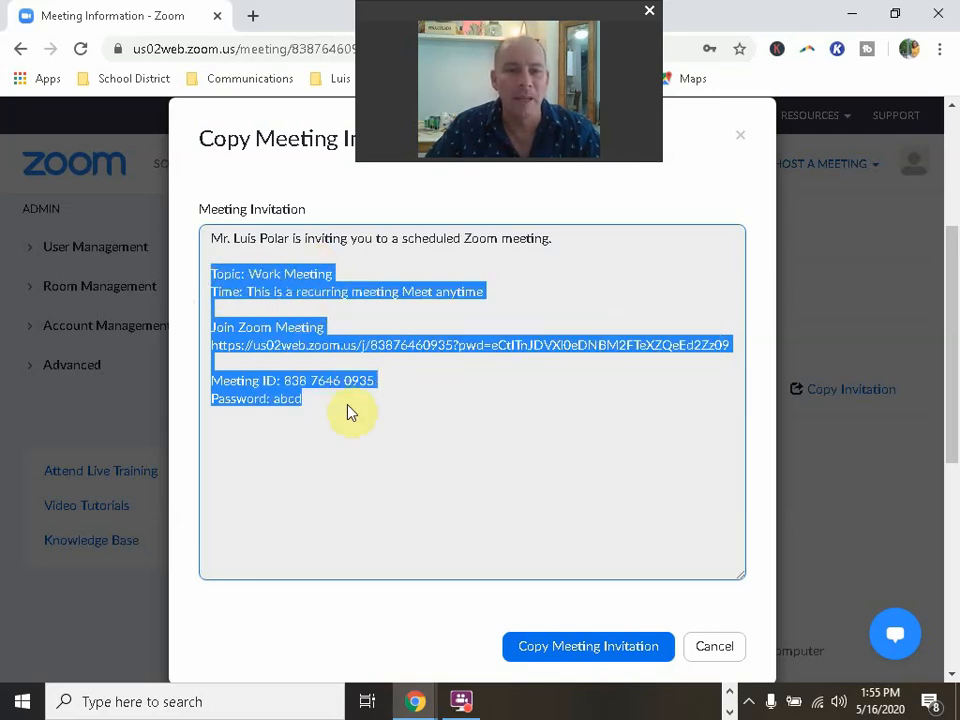
# Step: Launch Notepad through Windows search for 'note' and place it over the invitation
pyautogui.click(265, 700)
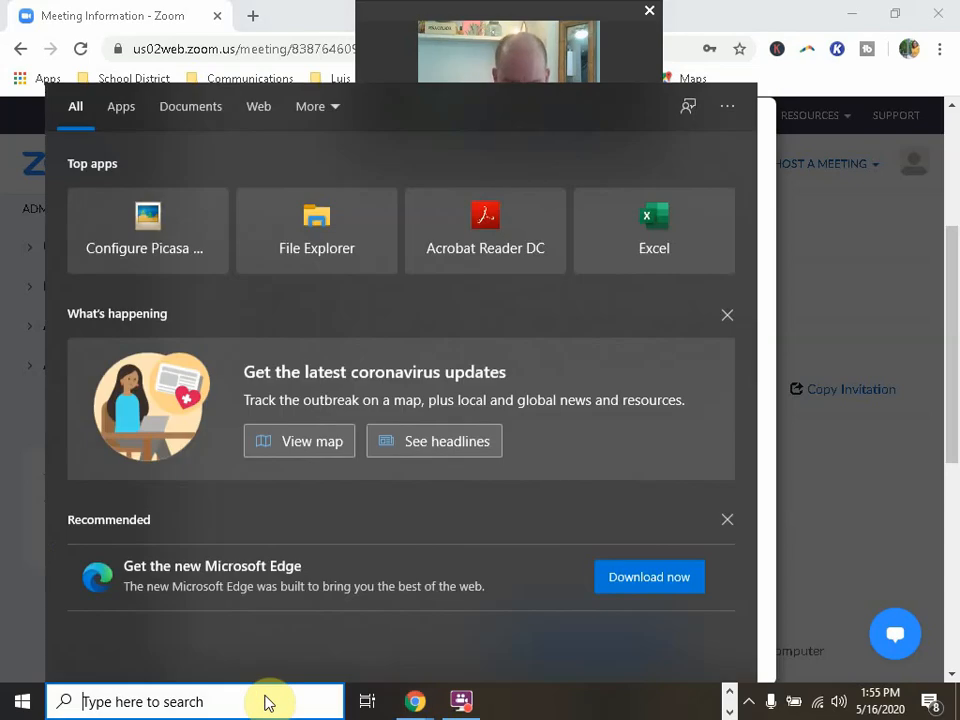
pyautogui.write('note')
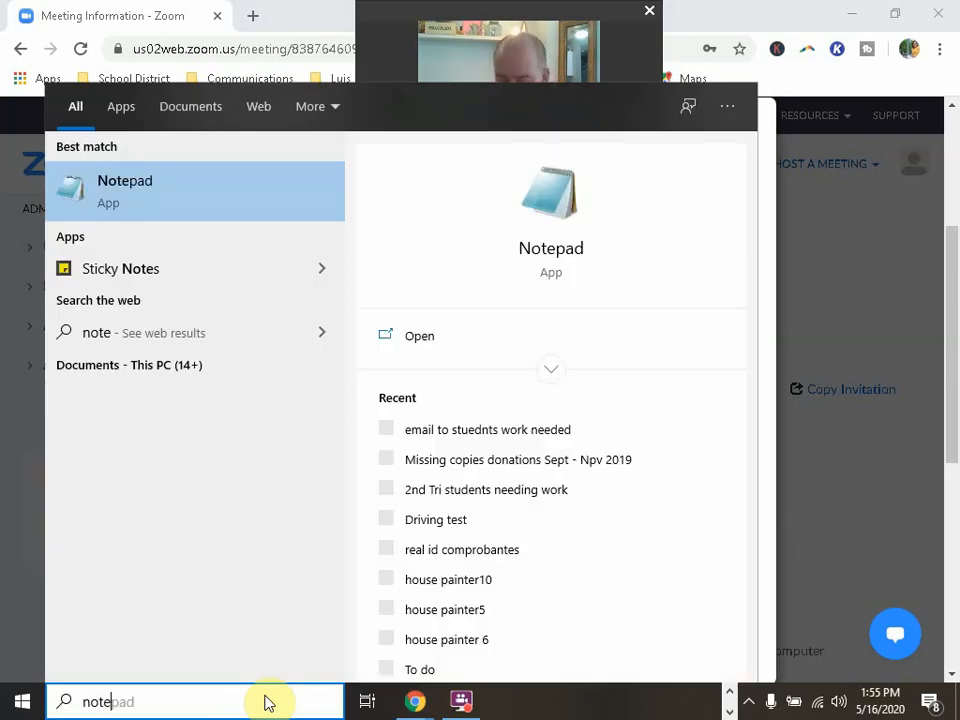
pyautogui.press('Return')
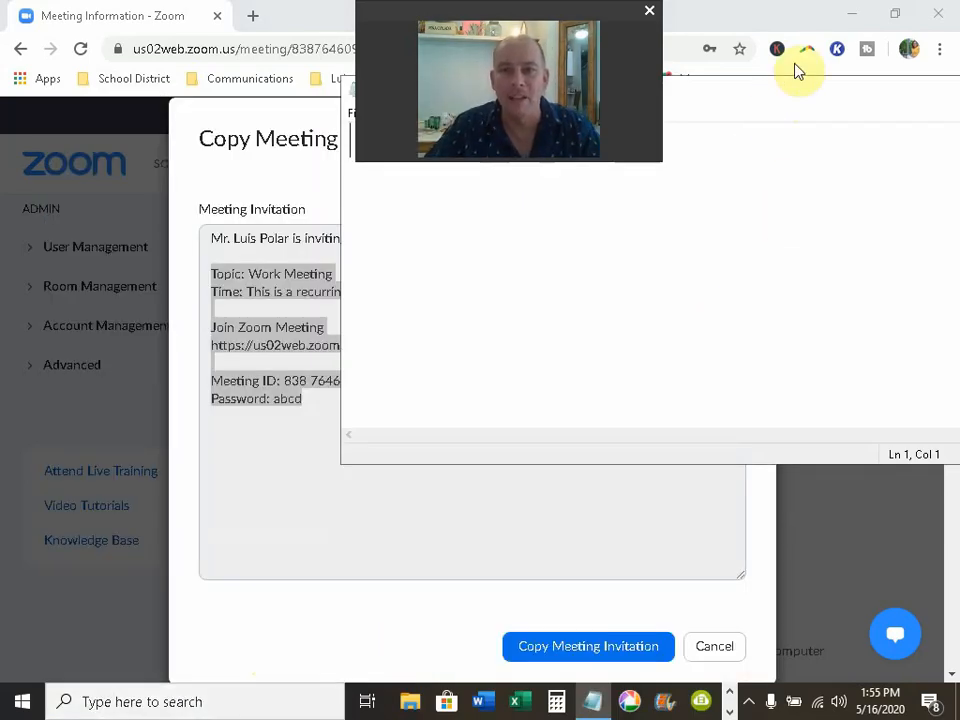
pyautogui.moveTo(754, 94); pyautogui.dragTo(658, 233)
# Step: Paste the invitation and add 'Hello, remember our meeting! Thanks!' above the topic
pyautogui.hotkey('ctrl', 'v')
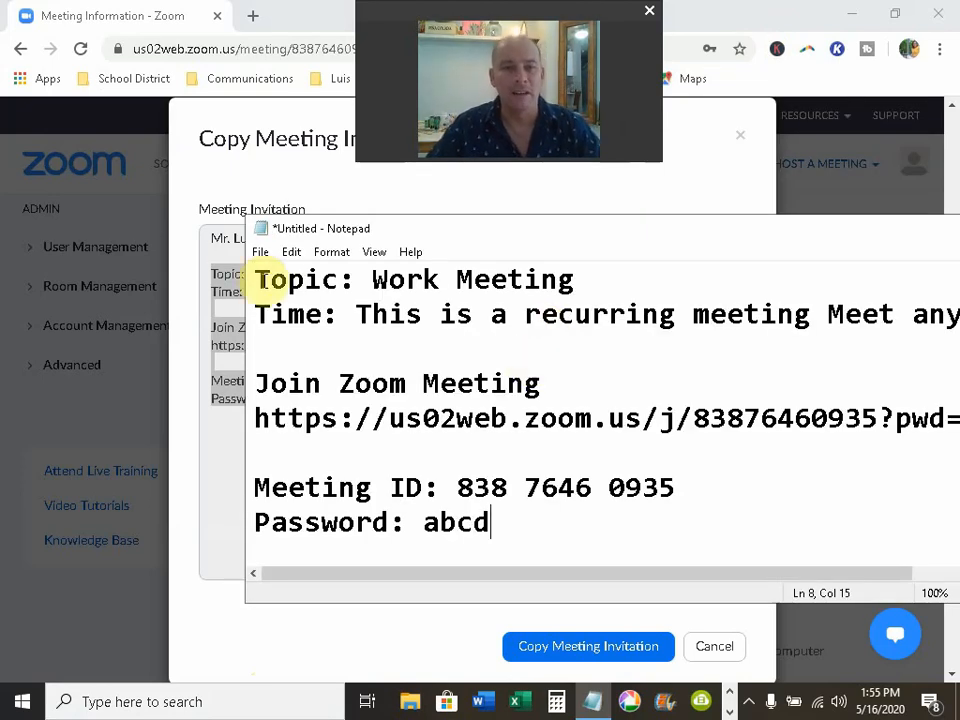
pyautogui.press('Return')
pyautogui.press('Return')
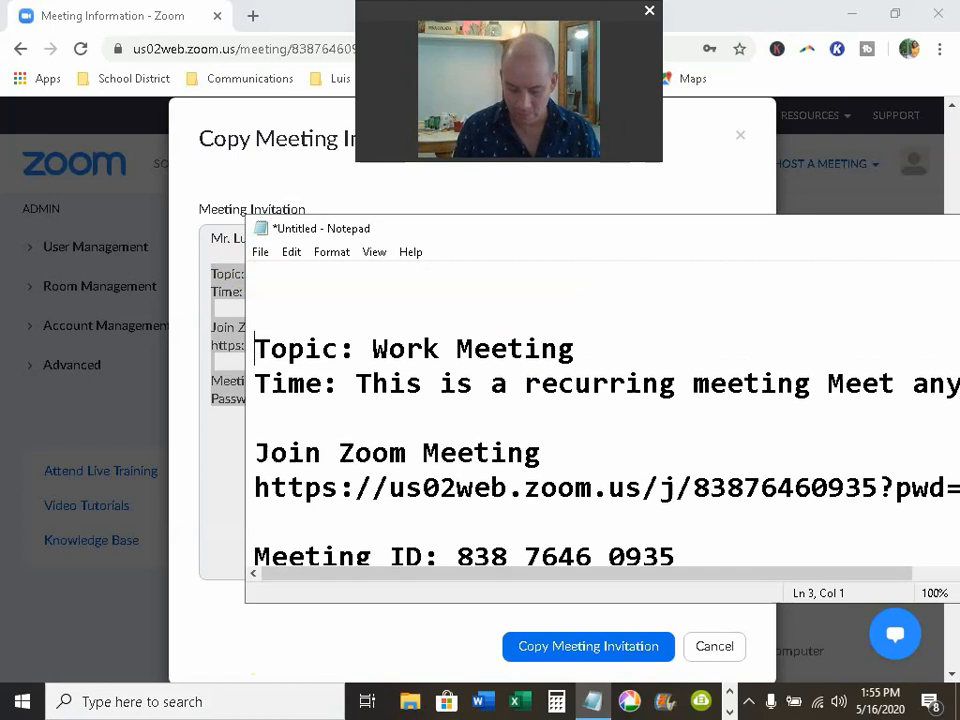
pyautogui.press('Up')
pyautogui.press('Up')
pyautogui.write('Hel')
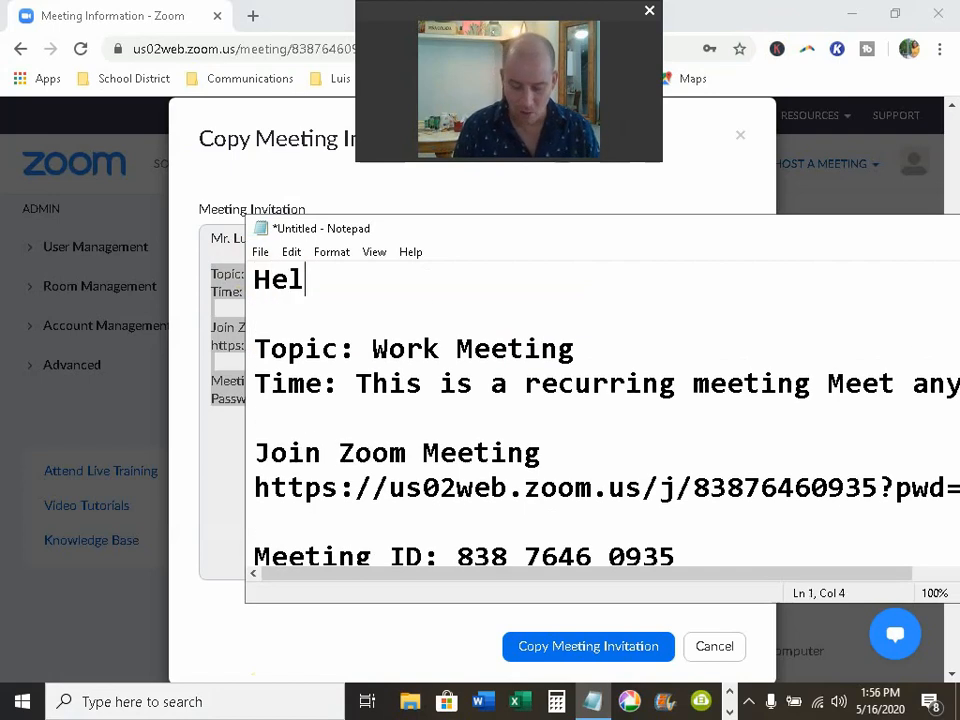
pyautogui.write('lo, reme')
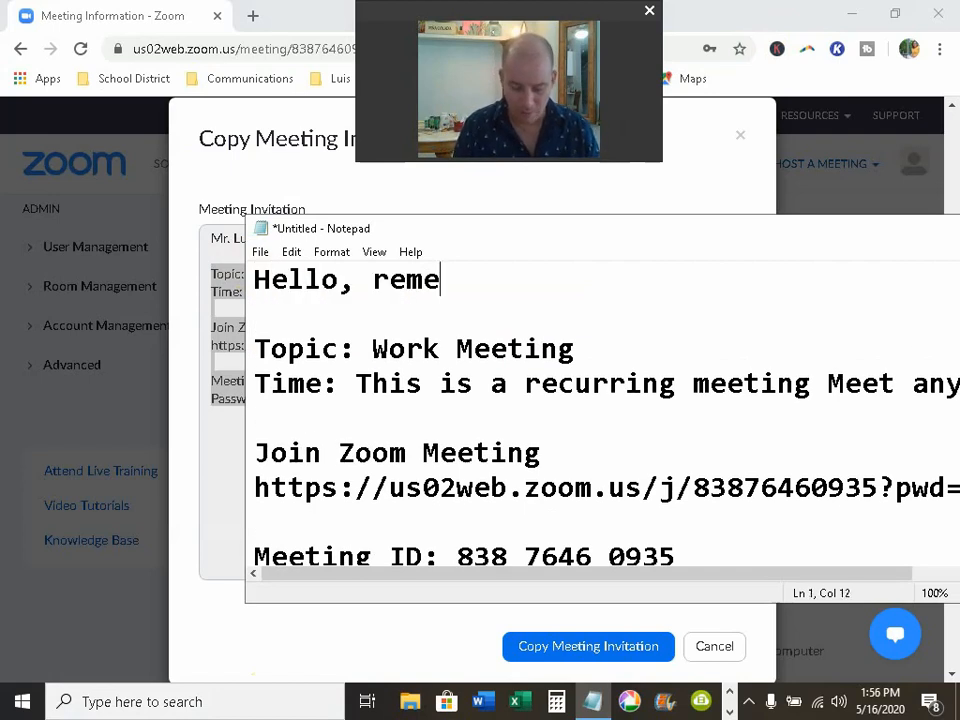
pyautogui.write('mer')
pyautogui.press('BackSpace')
pyautogui.press('BackSpace')
pyautogui.press('BackSpace')
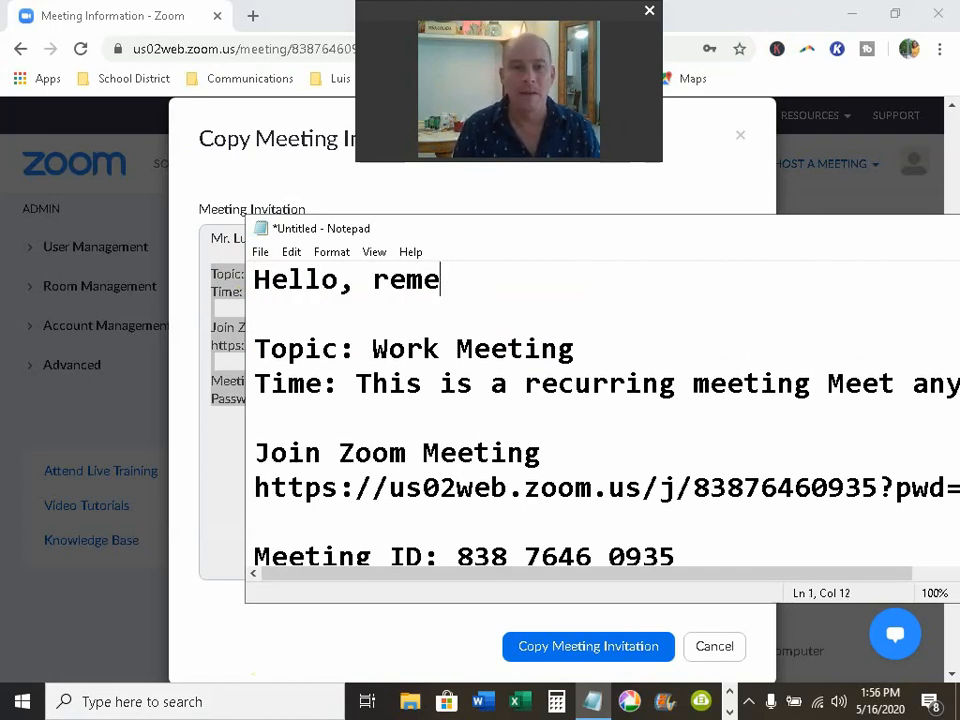
pyautogui.write('mber ')
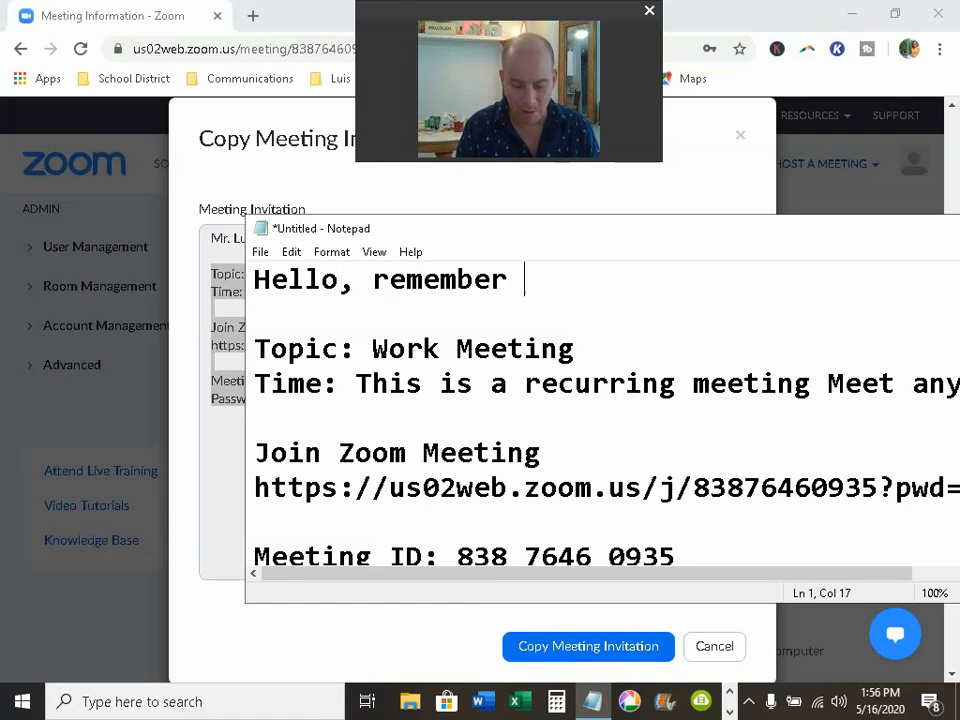
pyautogui.write('our meeting')
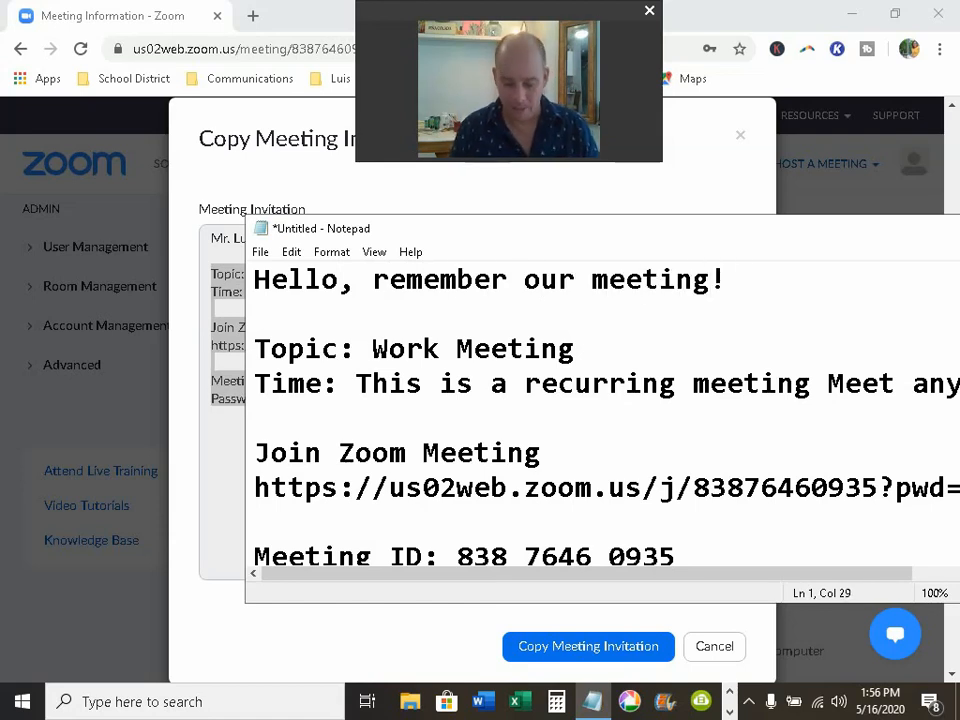
pyautogui.write('! Thanks!')
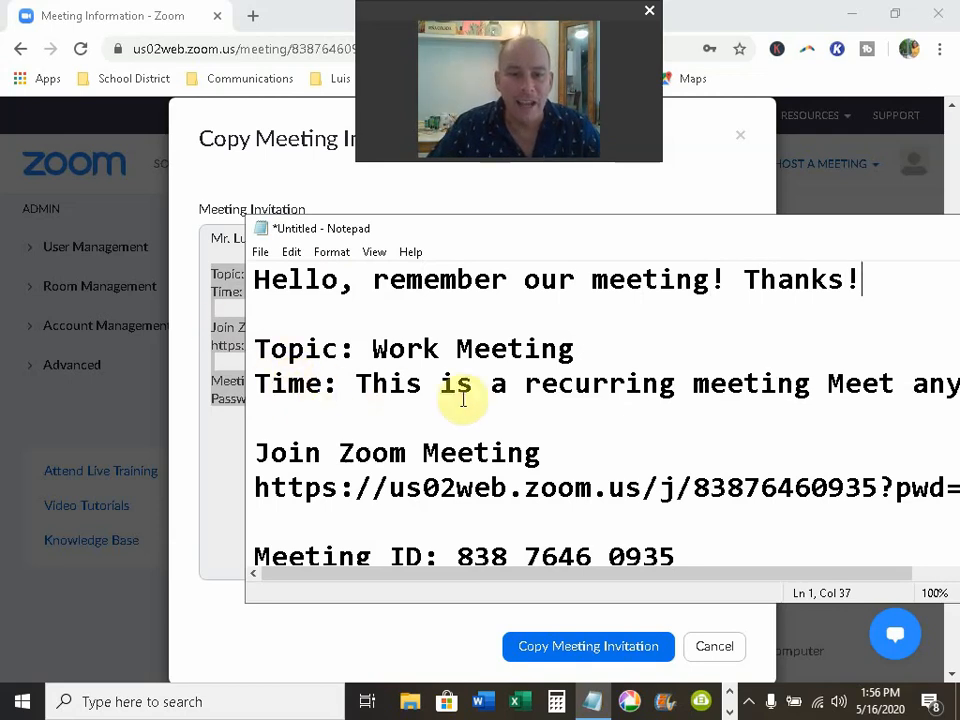
# Step: Replace the Time description with 'Wed 2PM', then select all the text
pyautogui.moveTo(358, 385); pyautogui.dragTo(788, 406)
pyautogui.press('BackSpace')
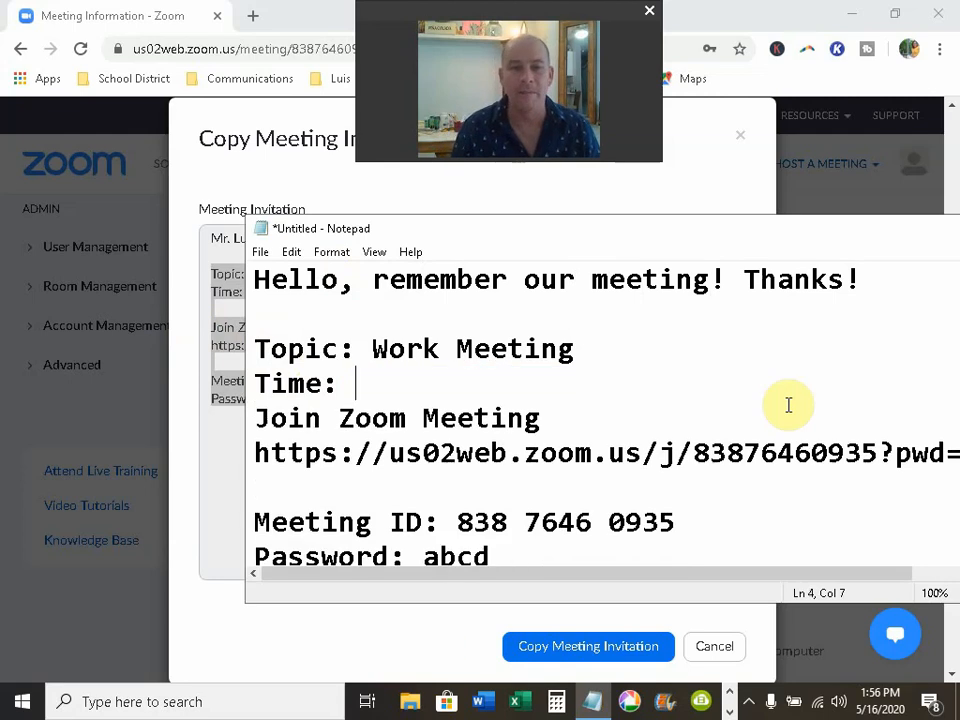
pyautogui.press('Return')
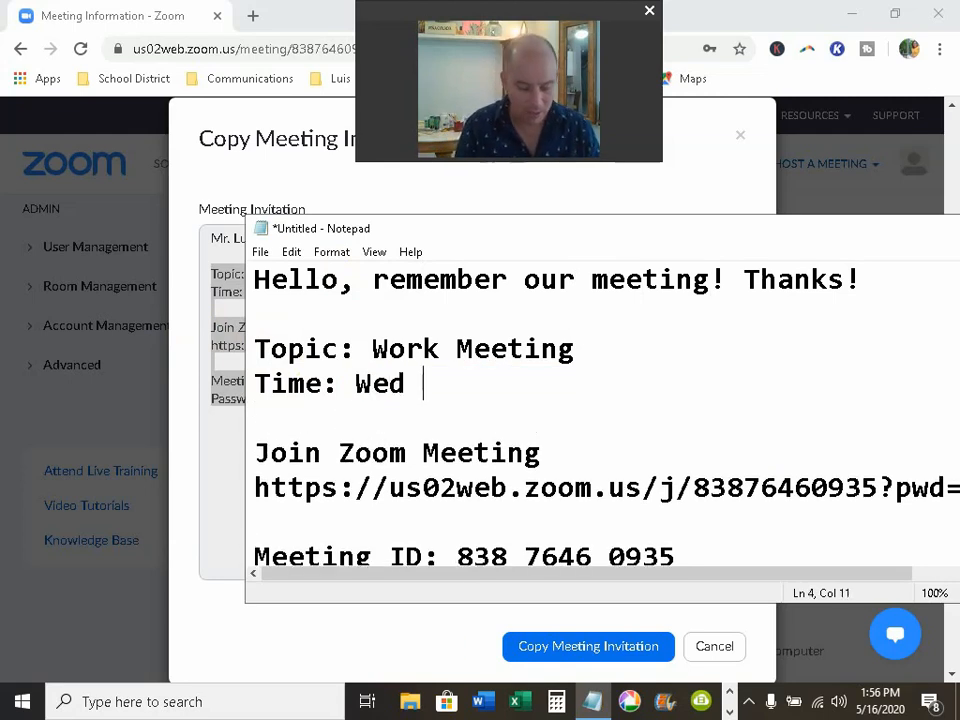
pyautogui.write('Wed 2PM')
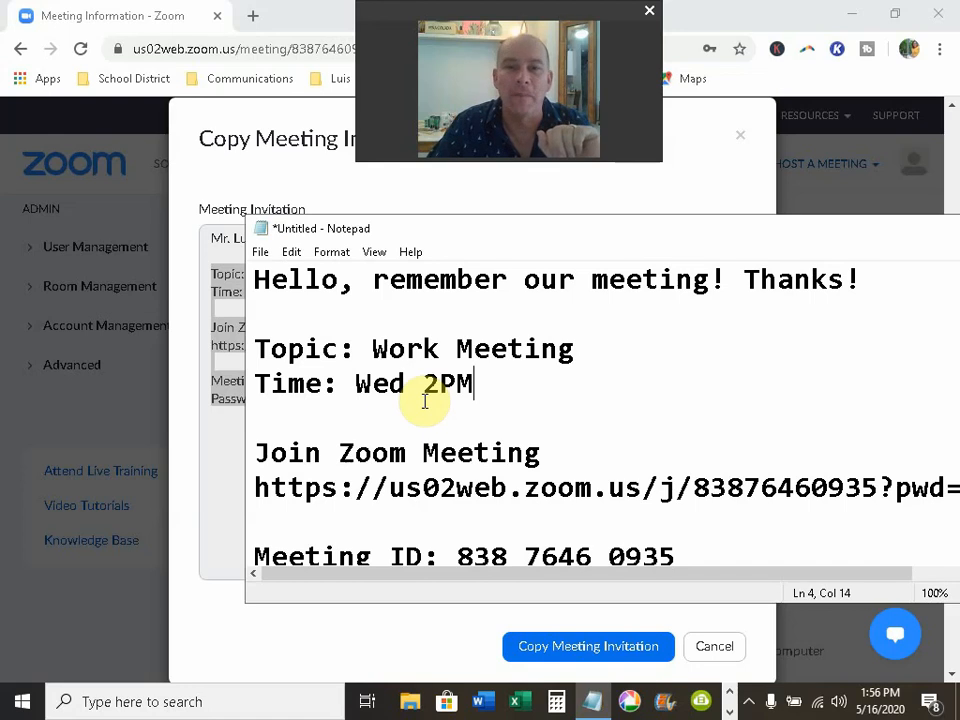
pyautogui.click(483, 406)
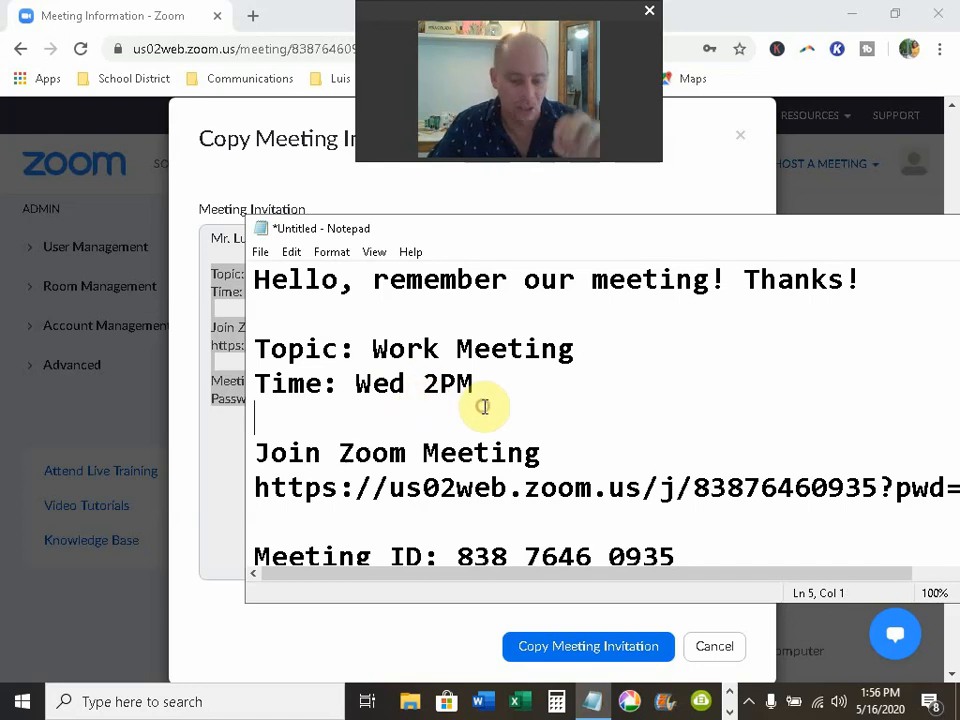
pyautogui.hotkey('ctrl', 'a')
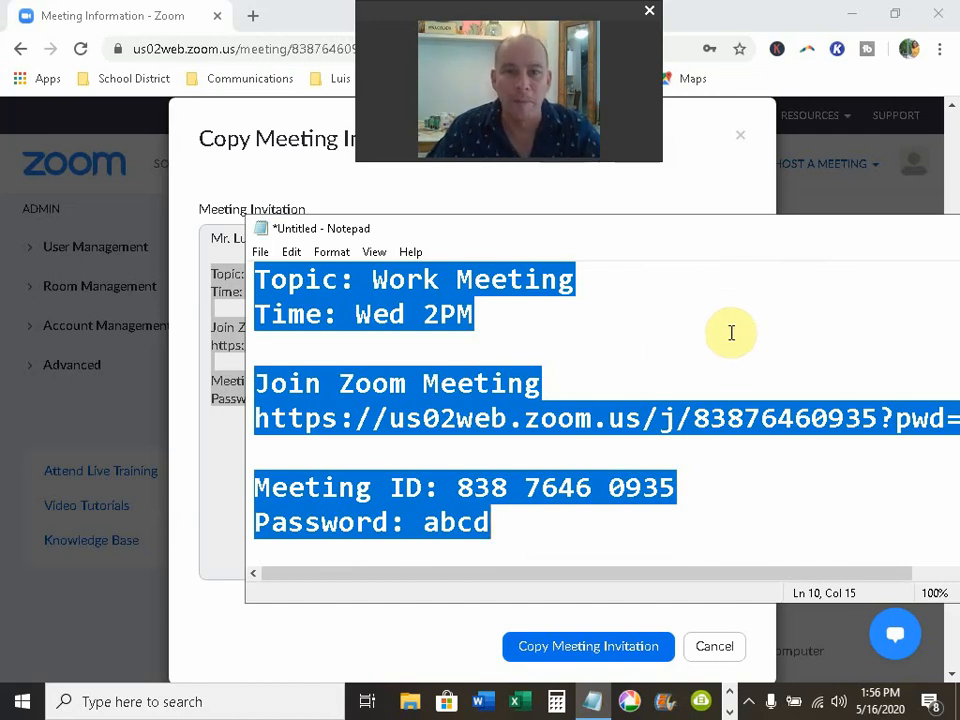
# Step: Move Notepad aside and close it, discarding the unsaved text
pyautogui.moveTo(693, 231); pyautogui.dragTo(484, 244)
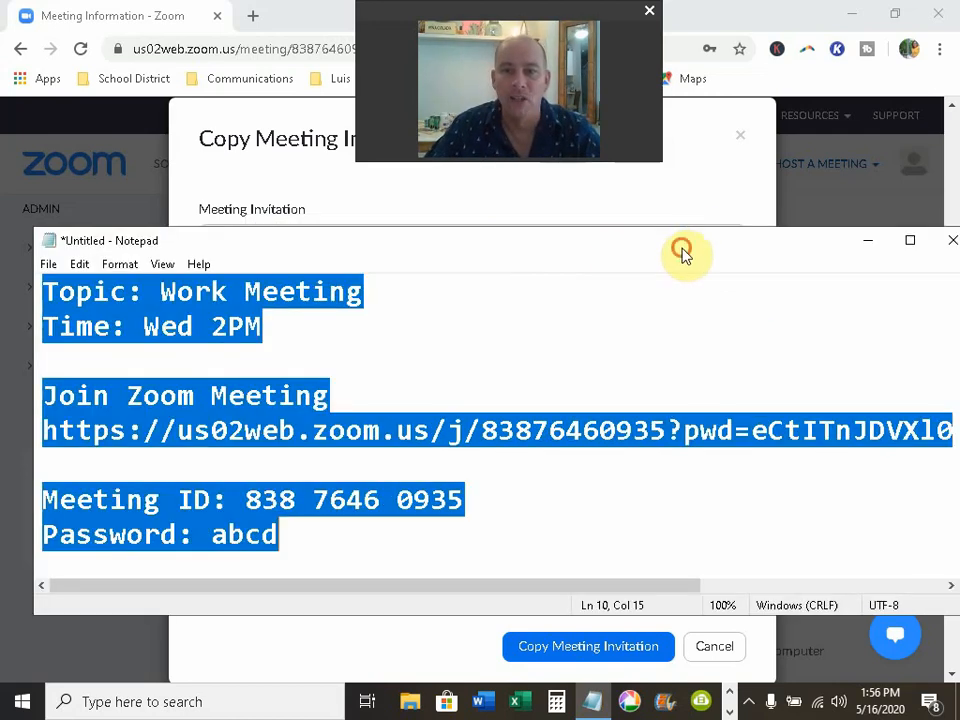
pyautogui.moveTo(681, 247); pyautogui.dragTo(484, 247)
pyautogui.click(754, 248)
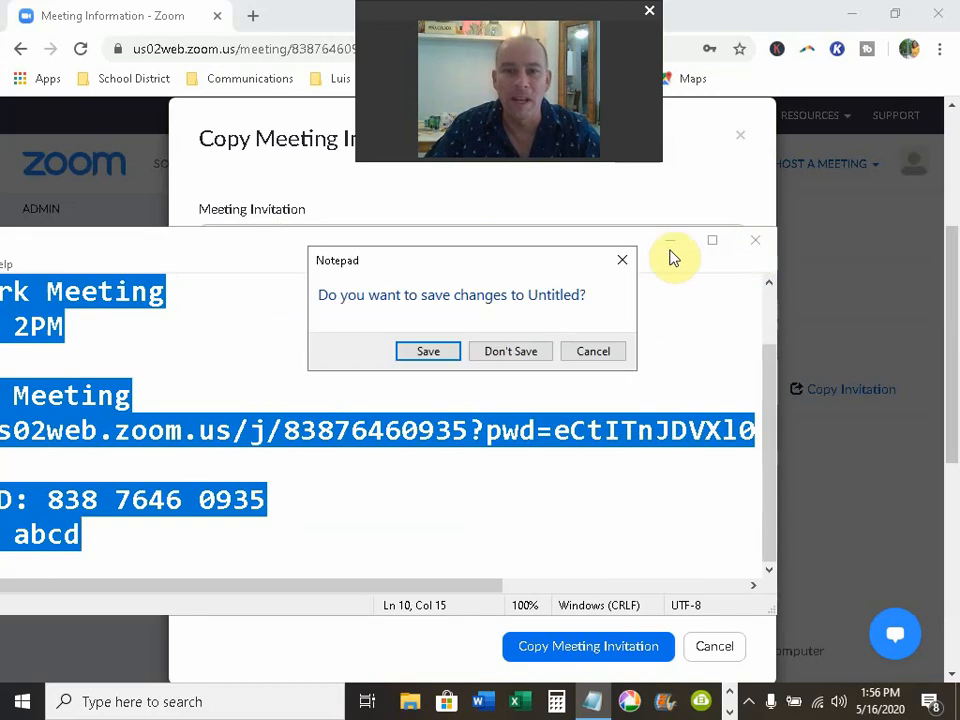
pyautogui.click(512, 350)
# Step: Copy the invitation and start the Work Meeting in the Zoom desktop app
pyautogui.click(646, 632)
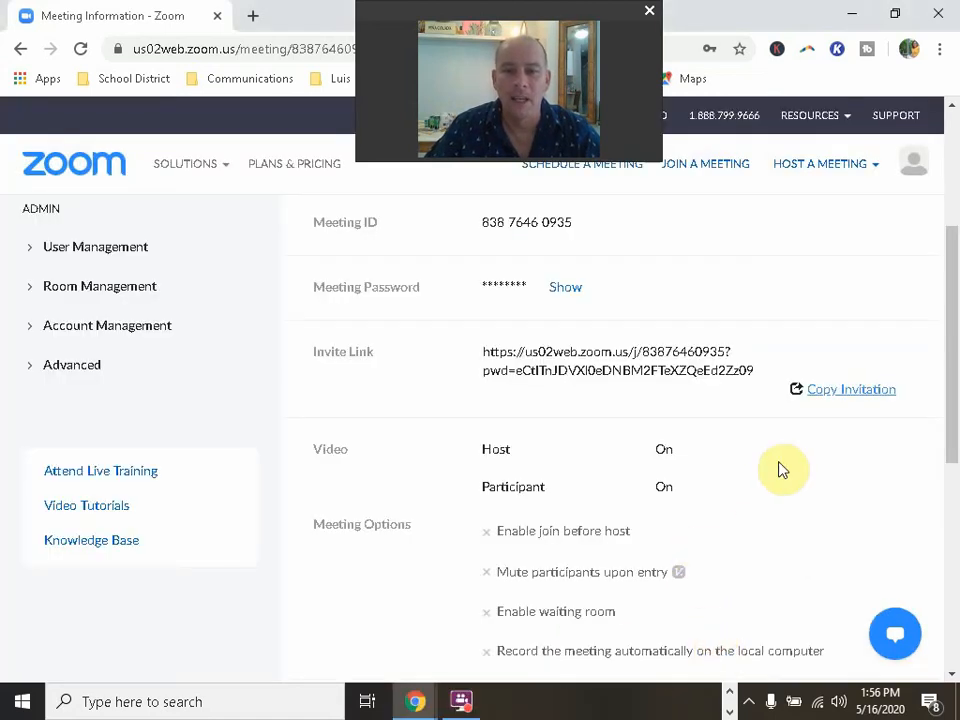
pyautogui.scroll(3, 831, 358)
pyautogui.click(862, 276)
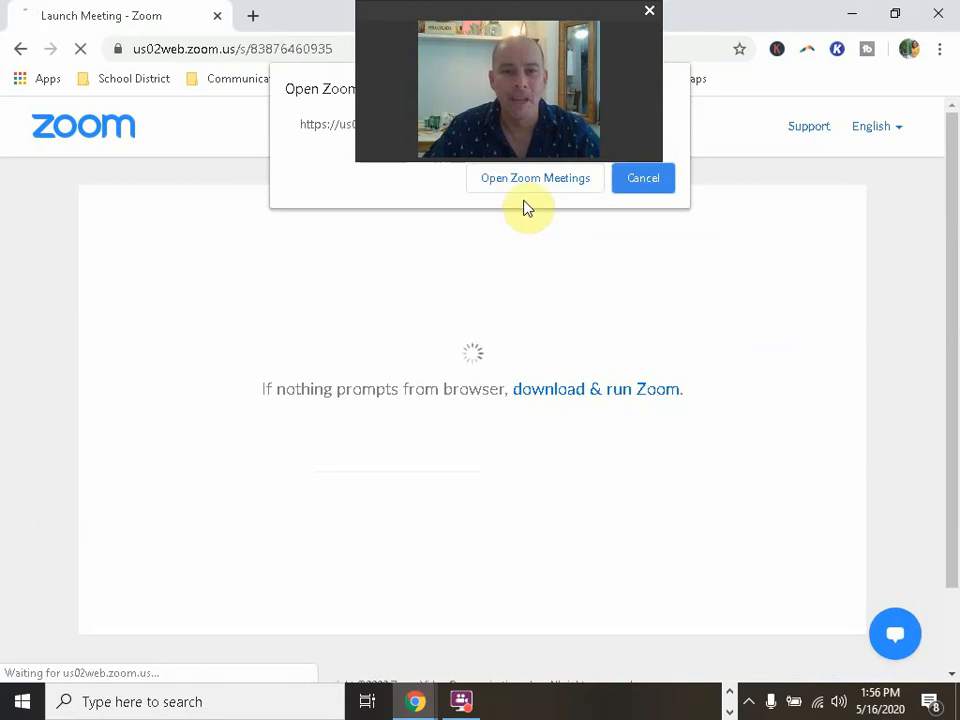
pyautogui.click(533, 179)
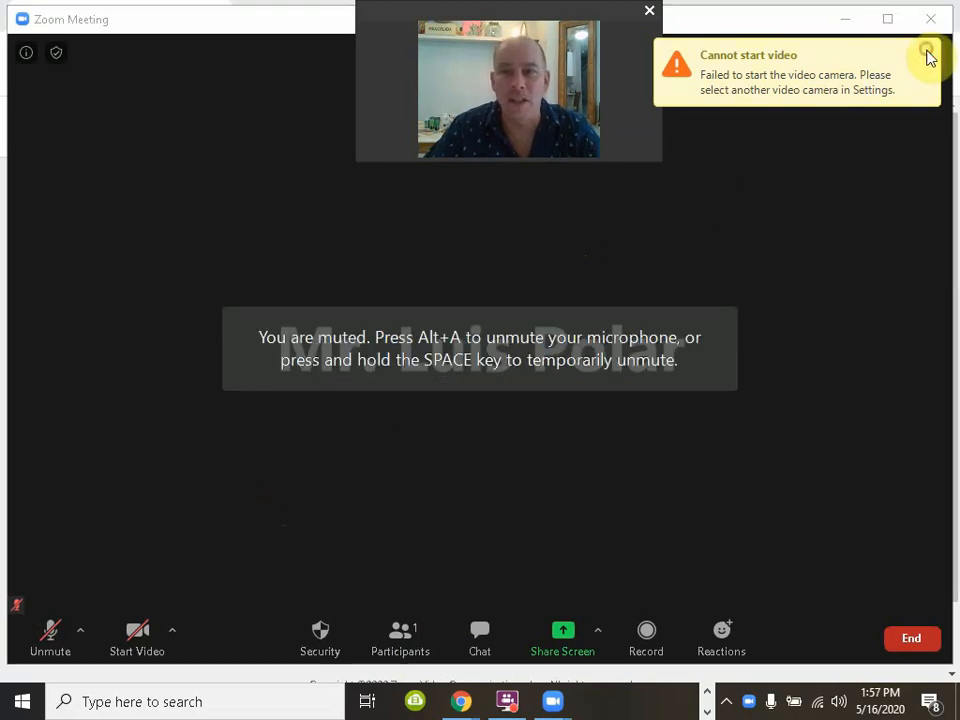
# Step: Show the Participants panel top-left and close the Zoom home window without ending the meeting
pyautogui.click(402, 642)
pyautogui.moveTo(462, 200); pyautogui.dragTo(172, 82)
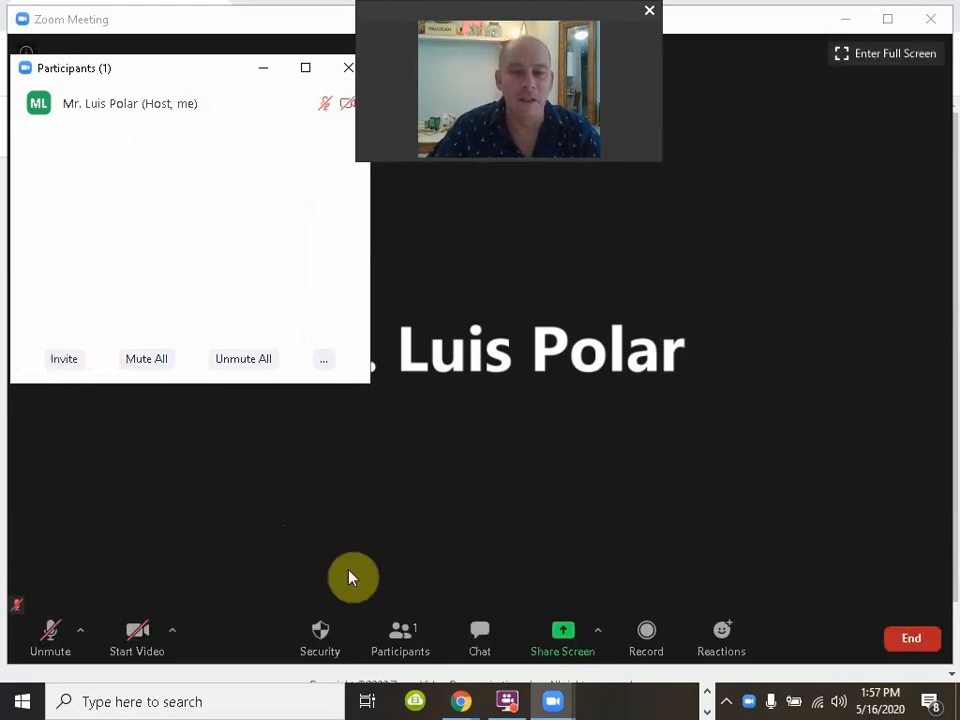
pyautogui.moveTo(553, 703)
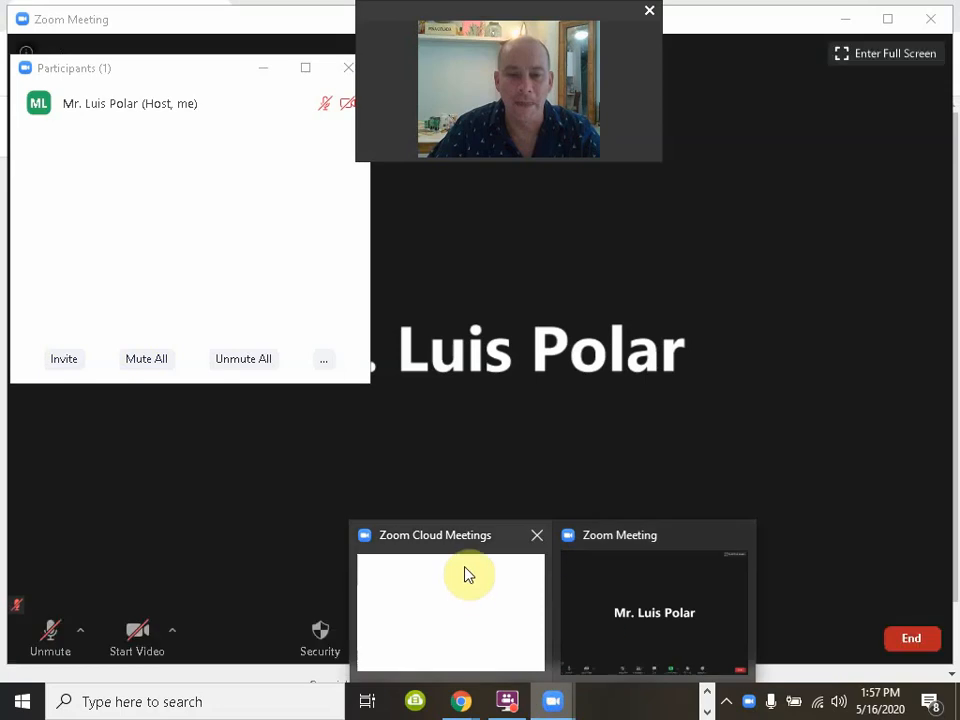
pyautogui.click(466, 541)
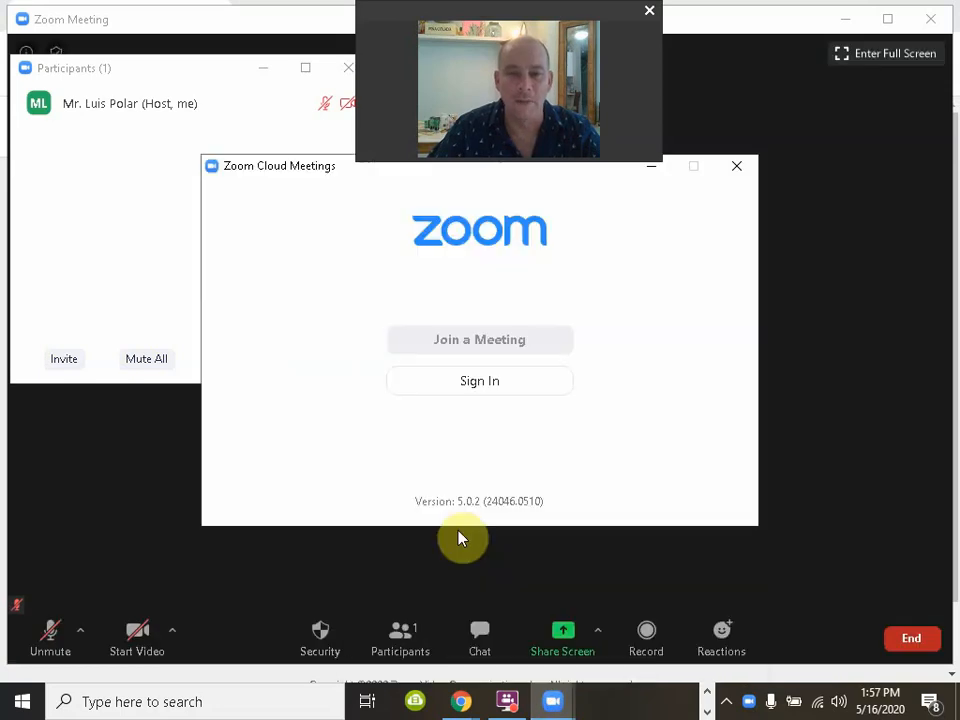
pyautogui.click(737, 167)
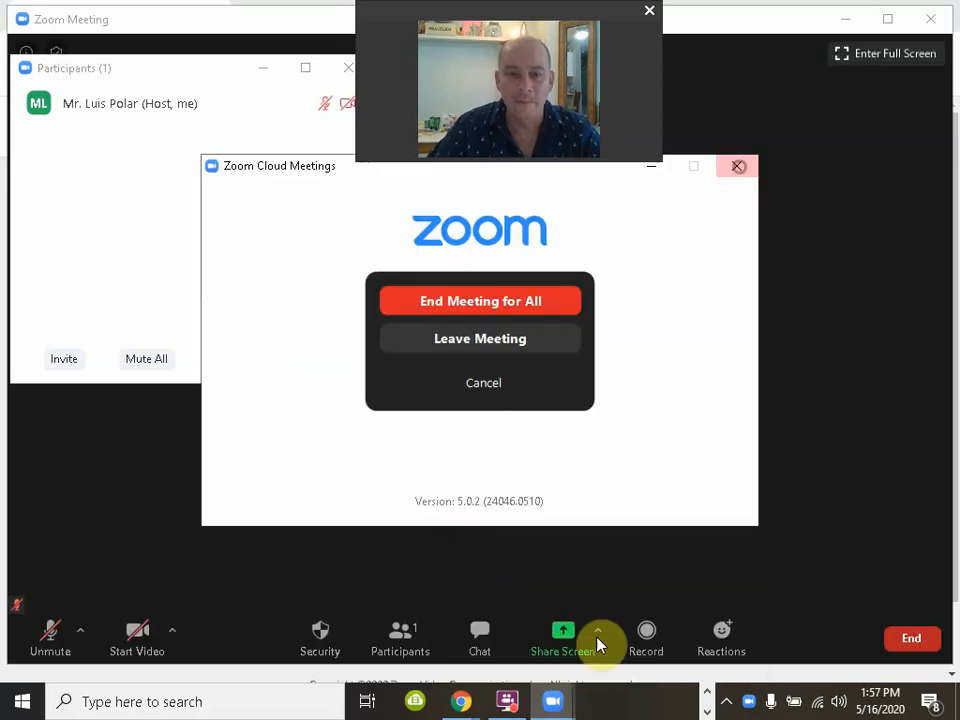
pyautogui.click(484, 384)
# Step: Return to Chrome's Launch Meeting page and go back to the meeting details
pyautogui.moveTo(459, 701)
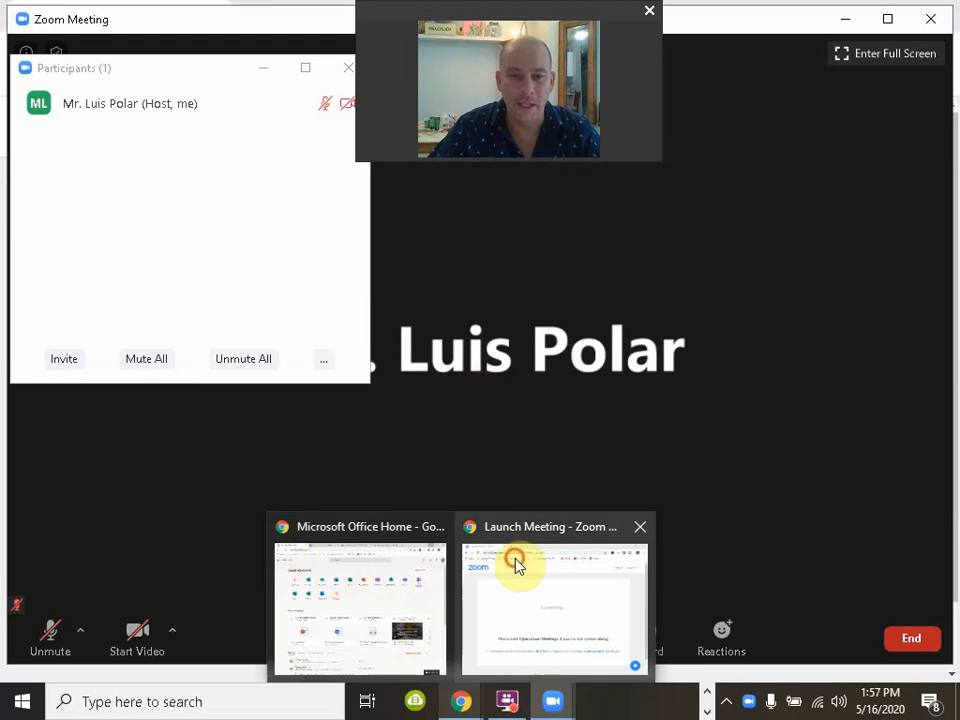
pyautogui.click(515, 565)
pyautogui.click(21, 49)
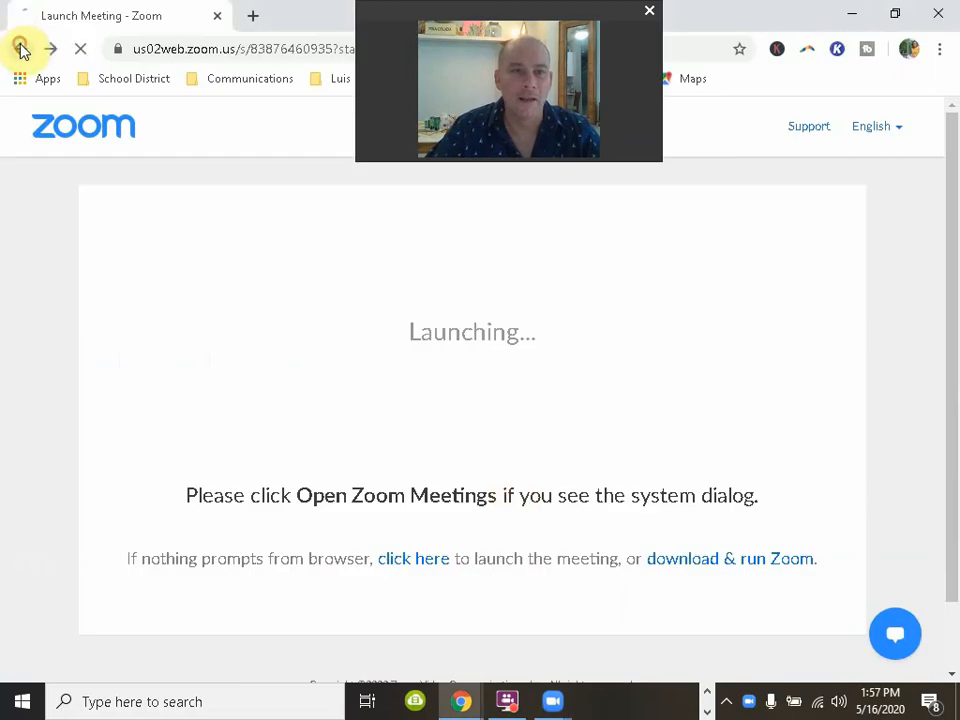
# Step: Show the Meeting Password on the web details page, then bring the Zoom Meeting window back
pyautogui.scroll(-3, 467, 461)
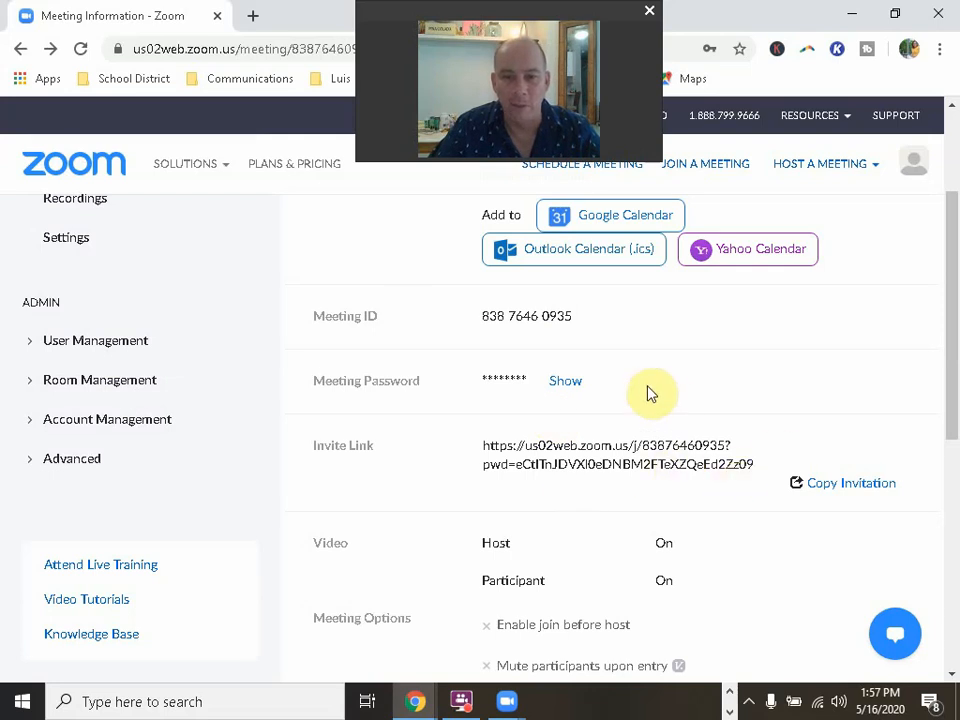
pyautogui.click(562, 382)
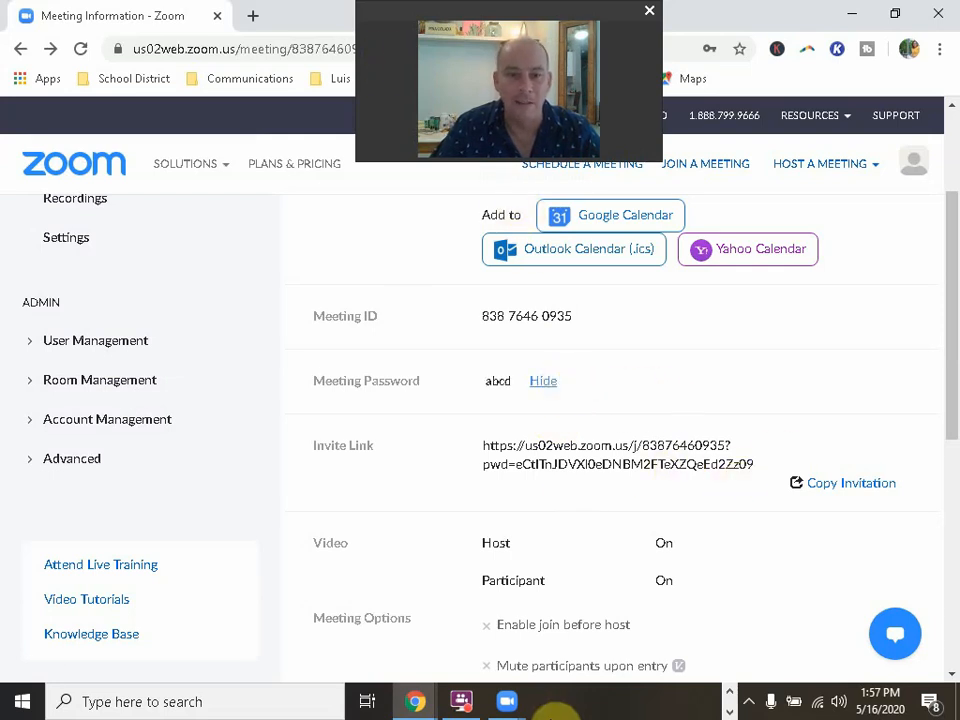
pyautogui.moveTo(512, 701)
pyautogui.click(582, 573)
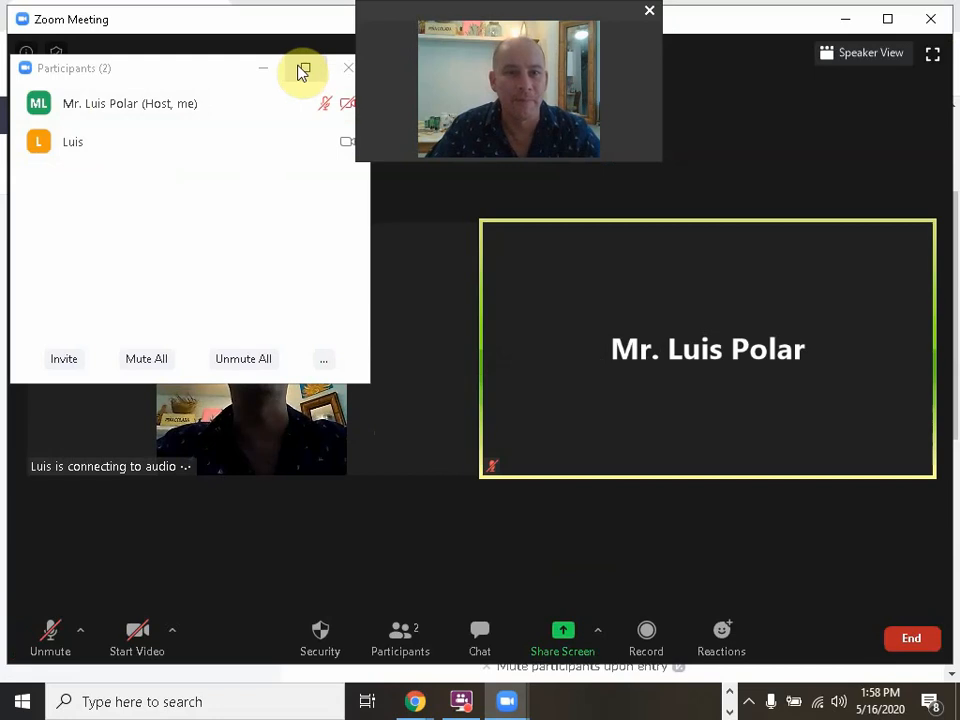
# Step: Hide the Participants panel and choose Enable Waiting Room from the Security menu
pyautogui.click(265, 67)
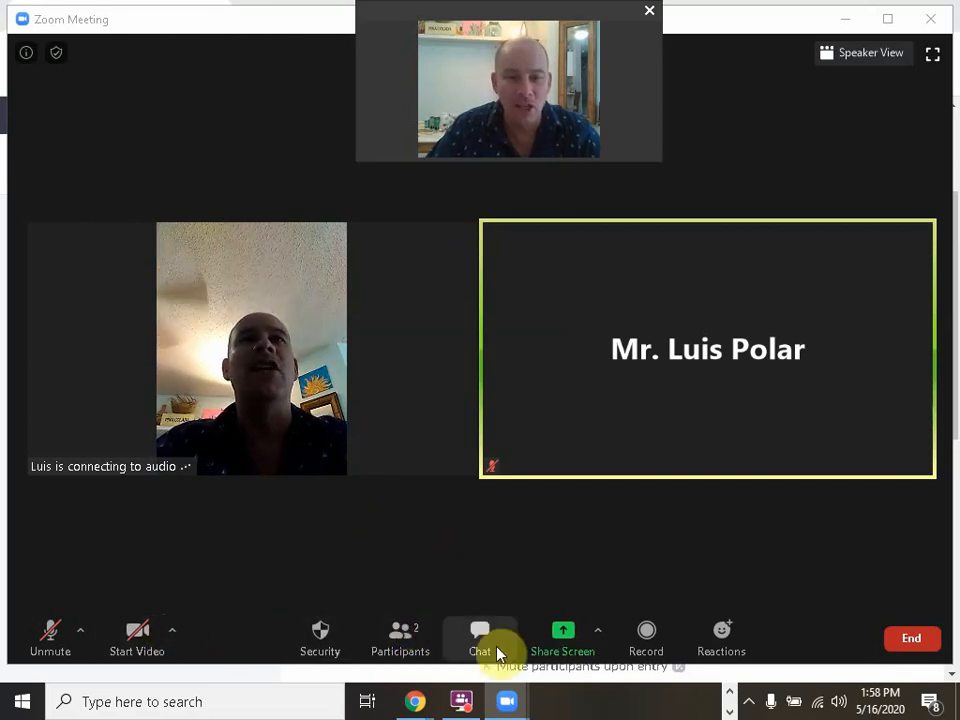
pyautogui.click(401, 640)
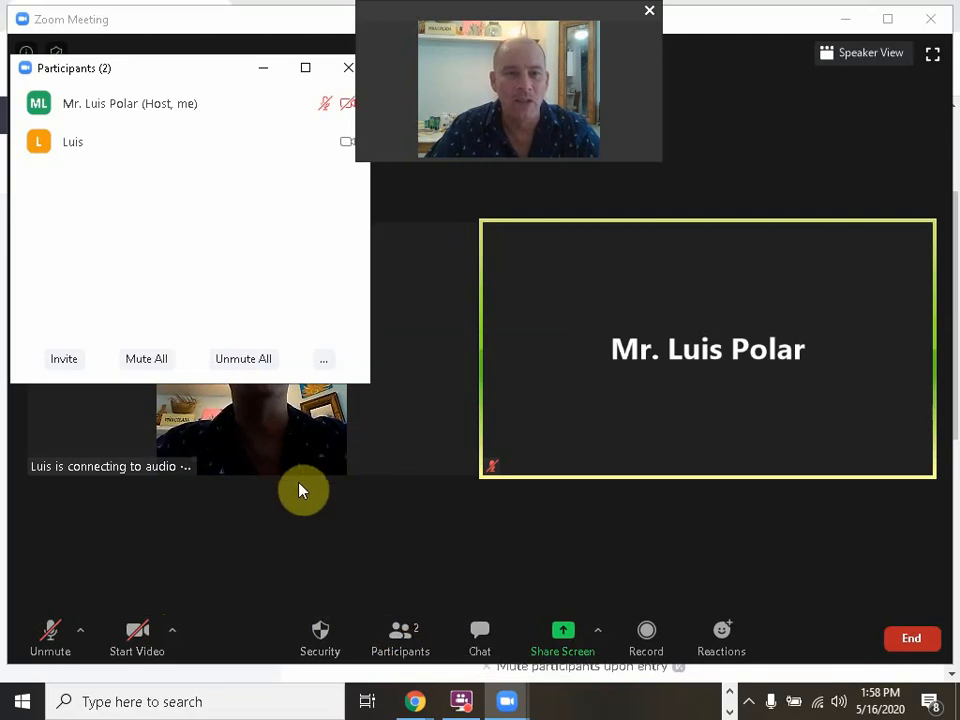
pyautogui.click(266, 68)
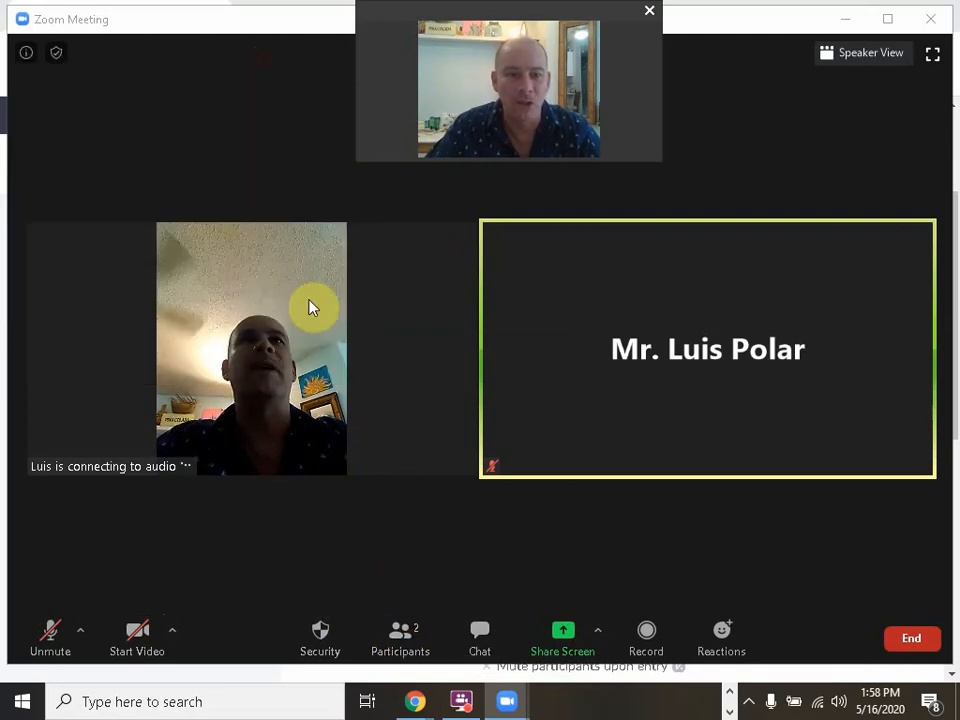
pyautogui.click(319, 630)
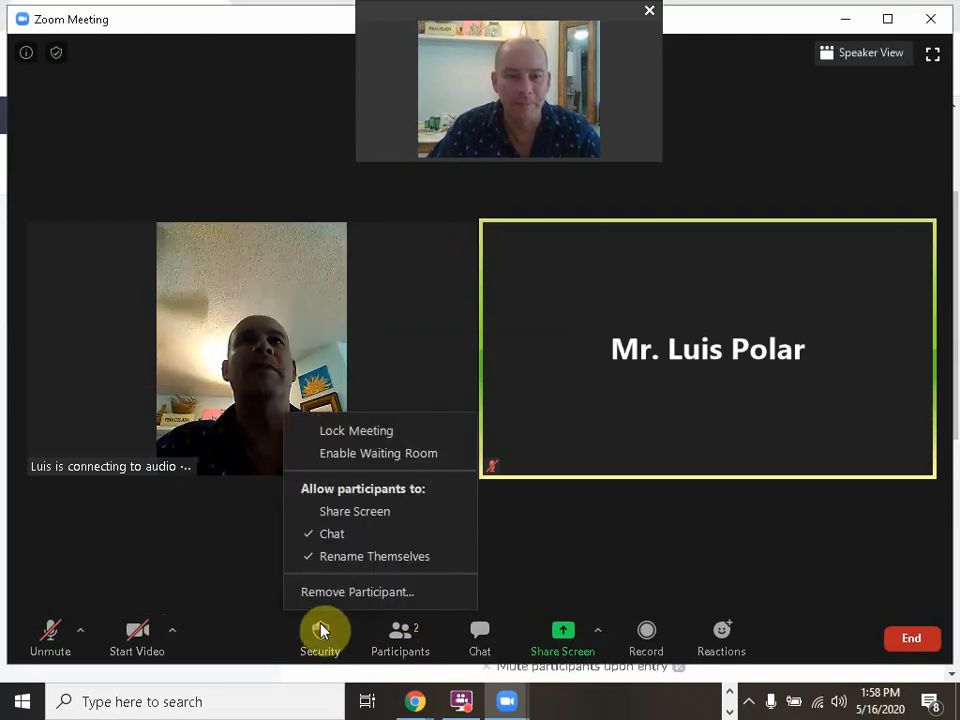
pyautogui.click(337, 455)
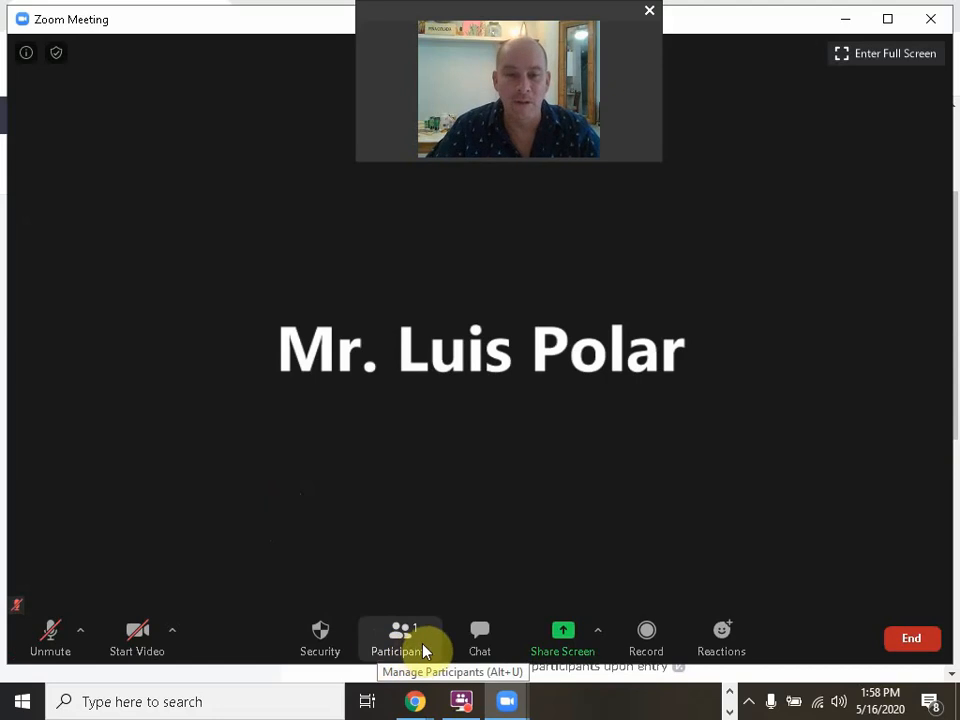
# Step: Switch to the Chrome meeting page and back, then open Participants to see one person waiting
pyautogui.moveTo(414, 703)
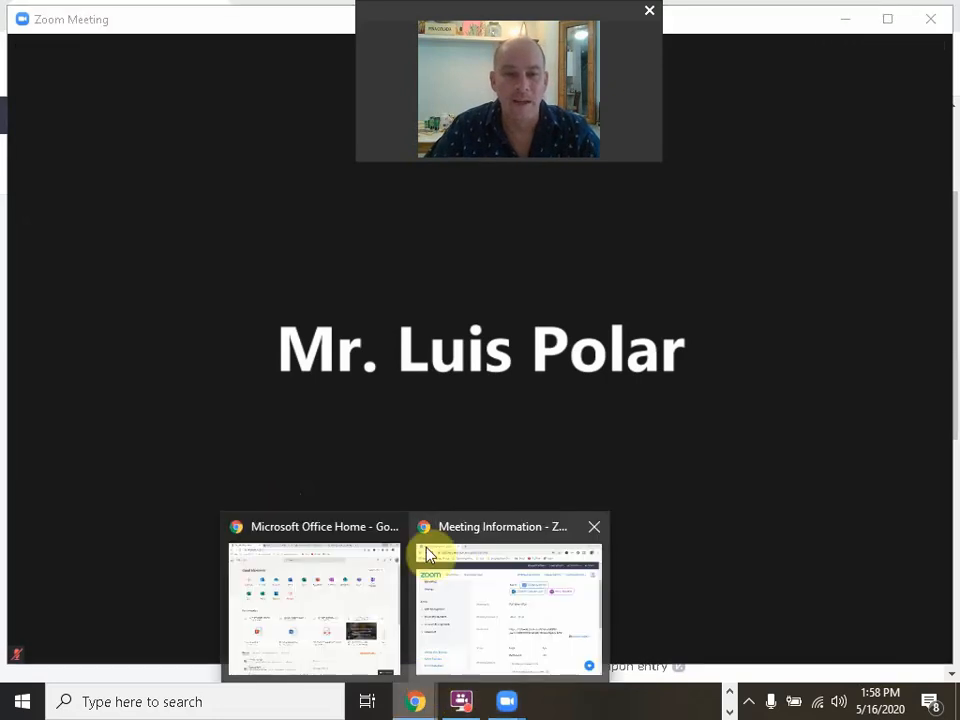
pyautogui.click(490, 528)
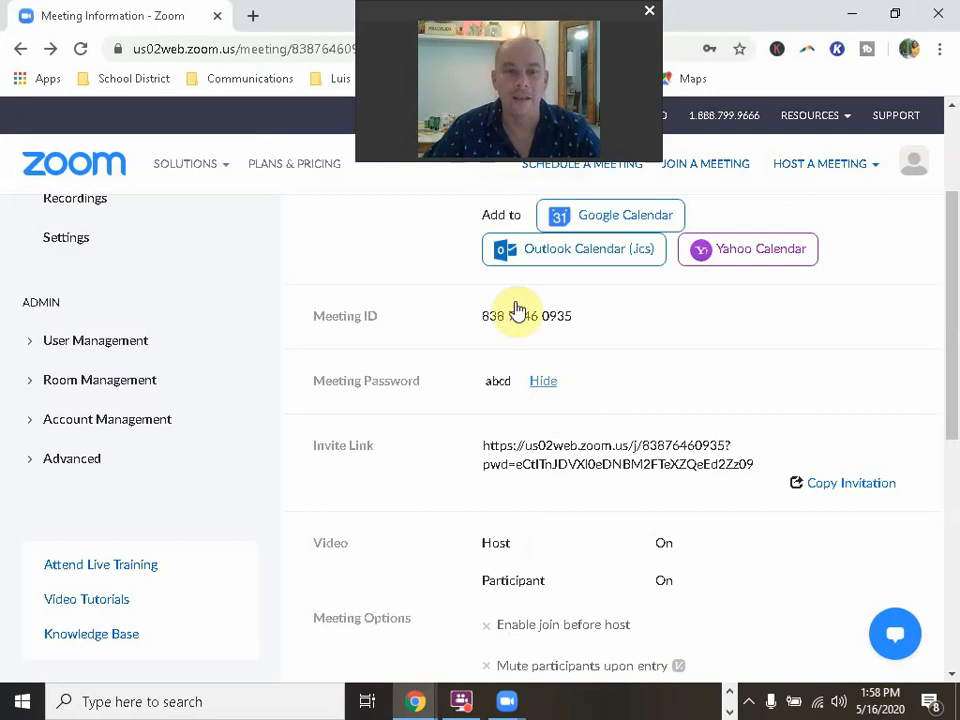
pyautogui.moveTo(508, 695)
pyautogui.click(548, 633)
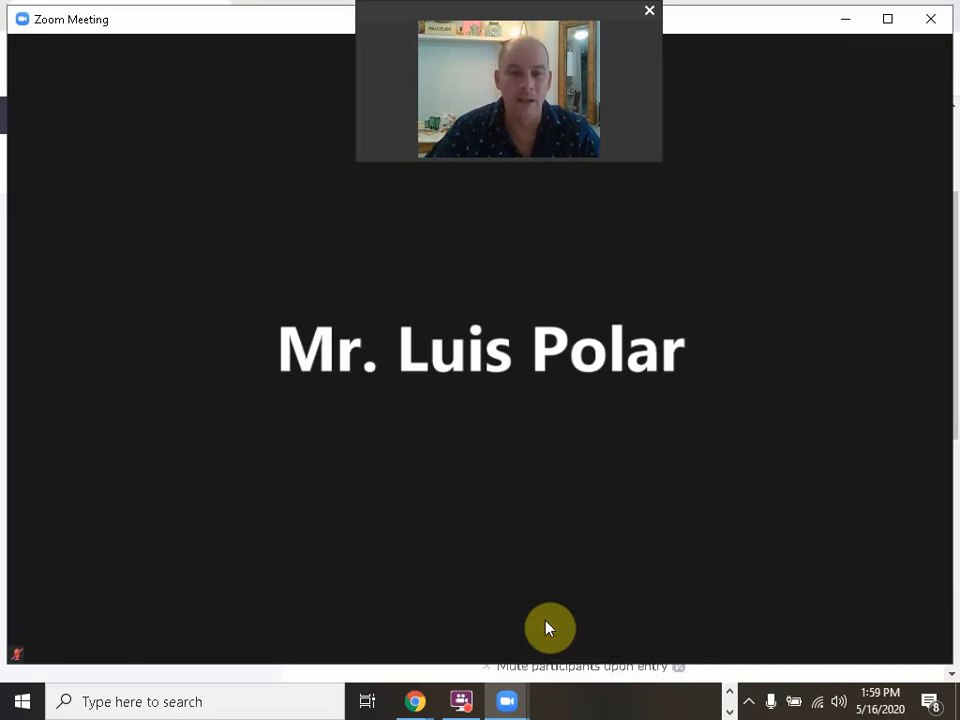
pyautogui.click(388, 630)
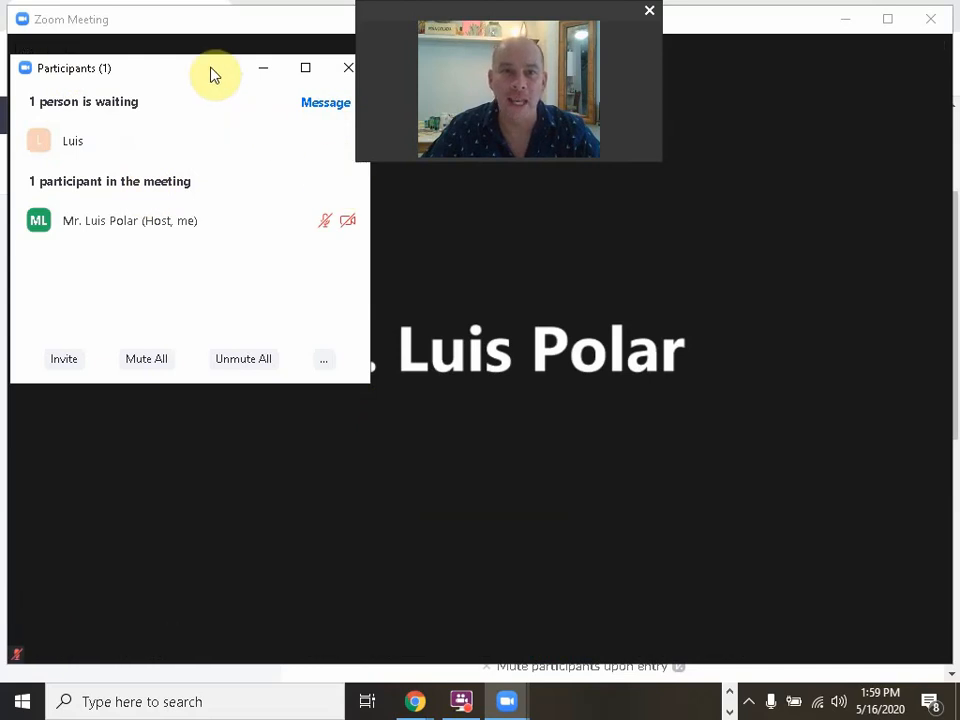
# Step: Admit the waiting participant from the Participants window, then hide the panel
pyautogui.moveTo(210, 73); pyautogui.dragTo(210, 159)
pyautogui.moveTo(94, 249)
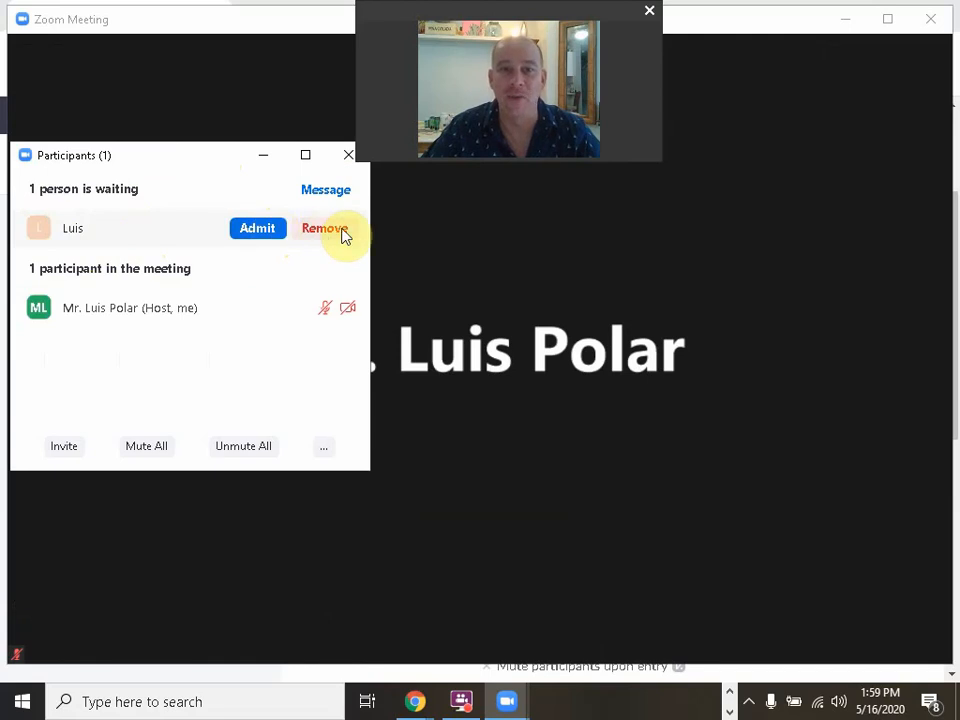
pyautogui.click(261, 230)
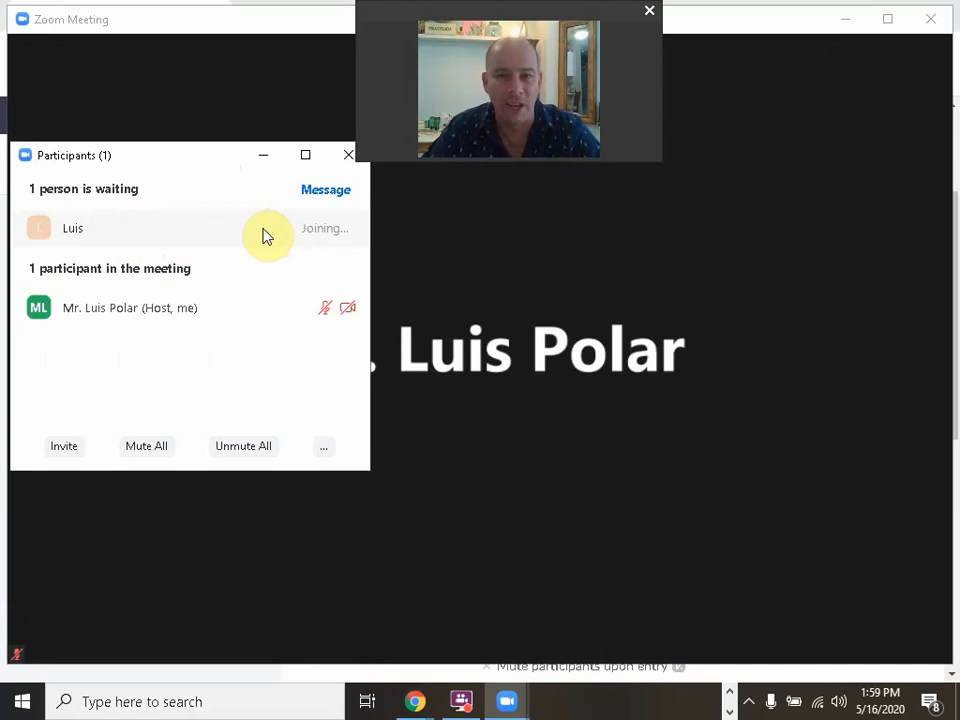
pyautogui.click(265, 157)
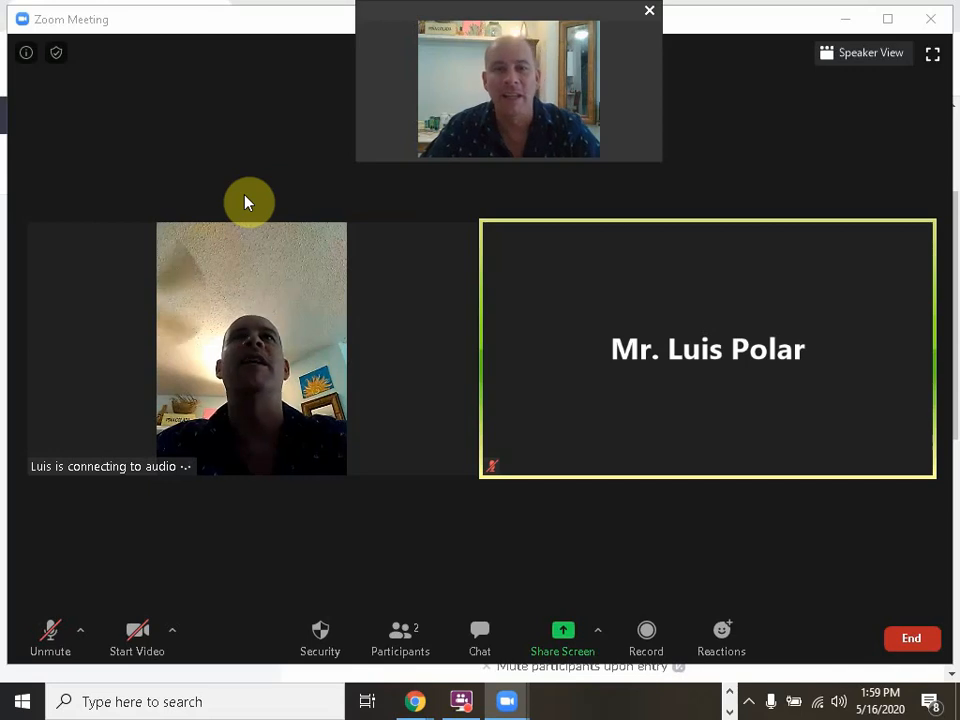
# Step: Confirm Enable Waiting Room is checked under Security, then choose End Meeting for All
pyautogui.click(320, 632)
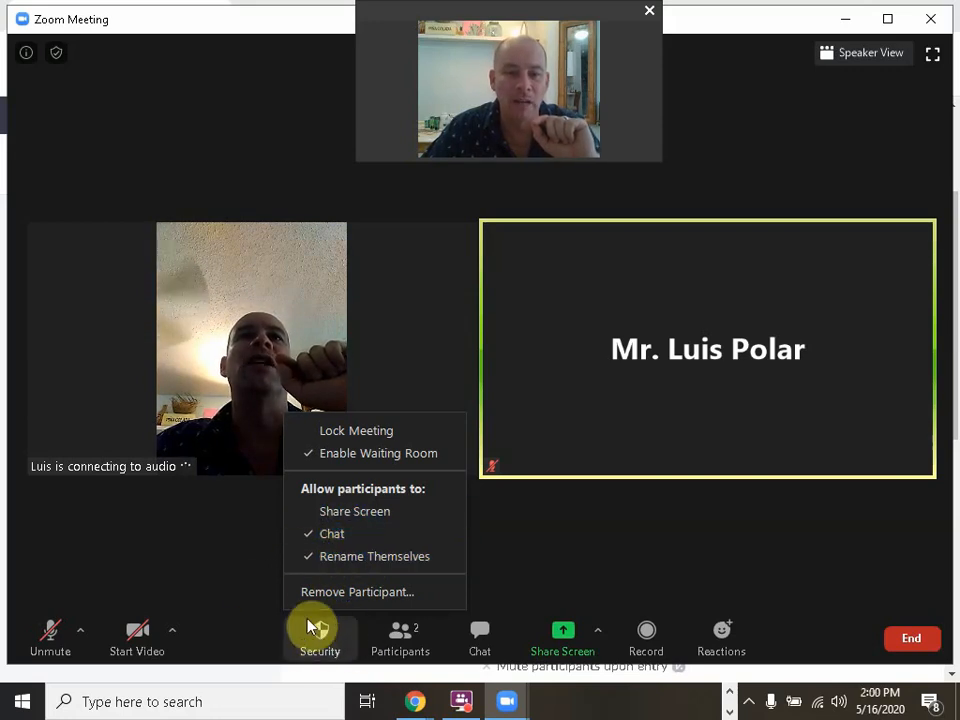
pyautogui.click(228, 562)
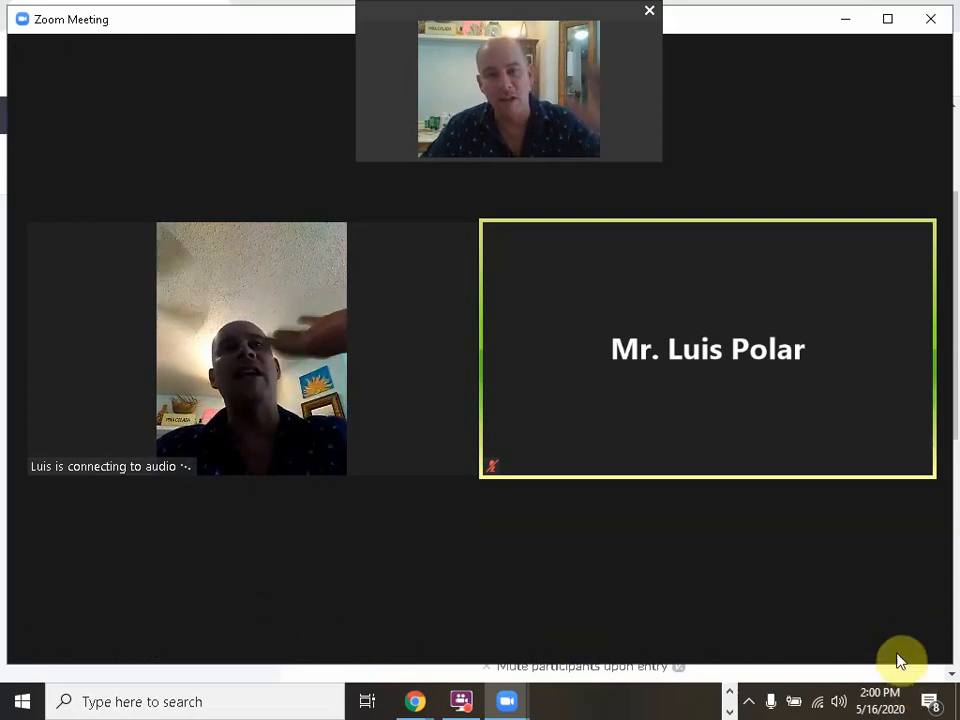
pyautogui.click(910, 642)
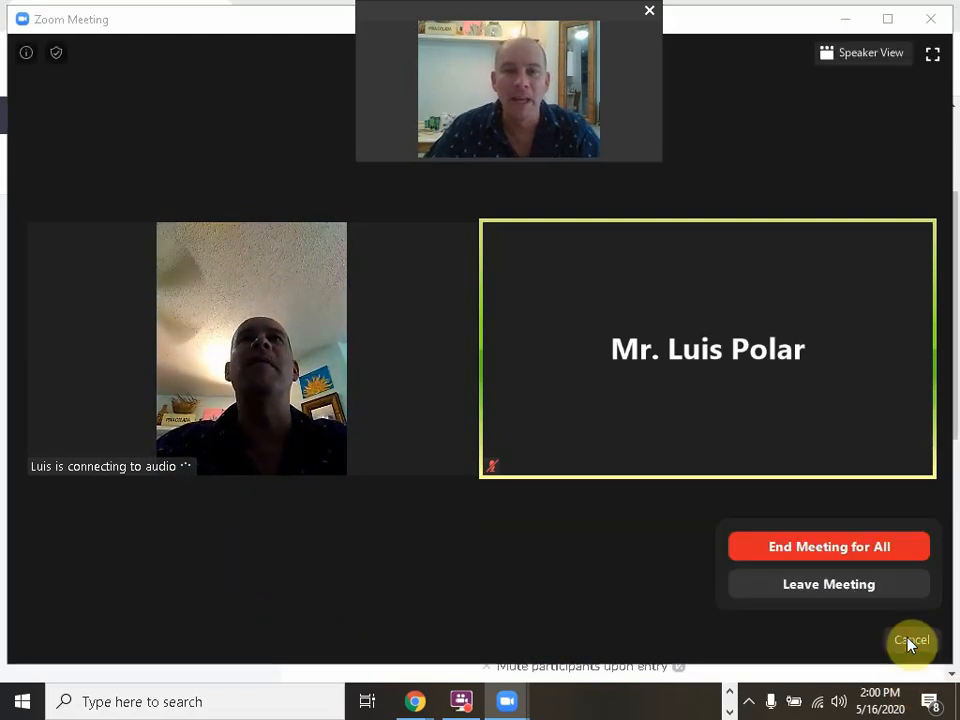
pyautogui.click(828, 547)
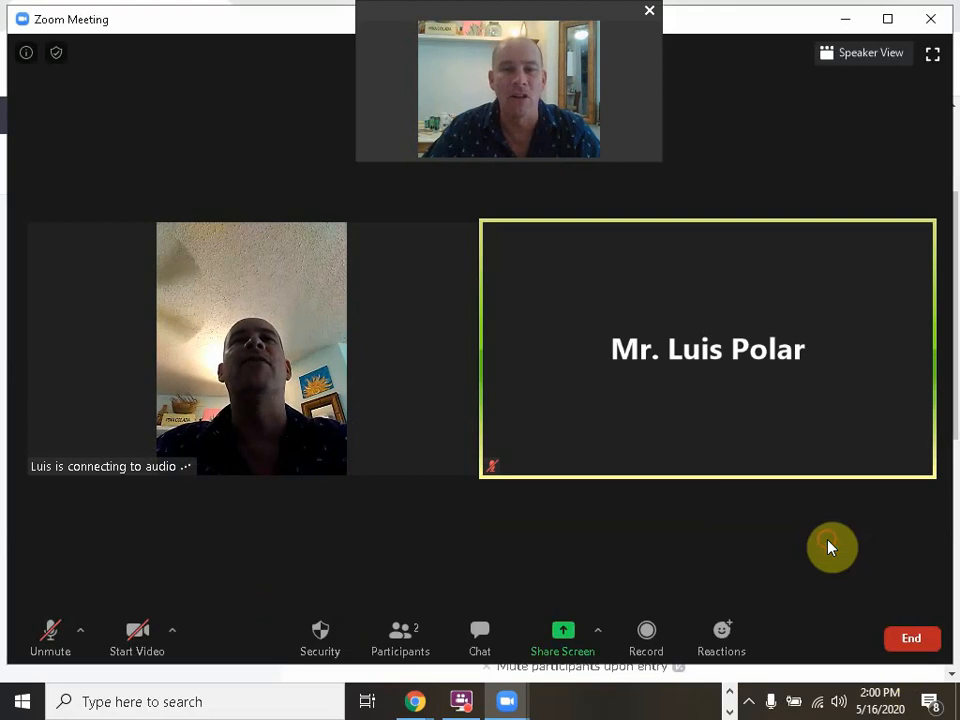